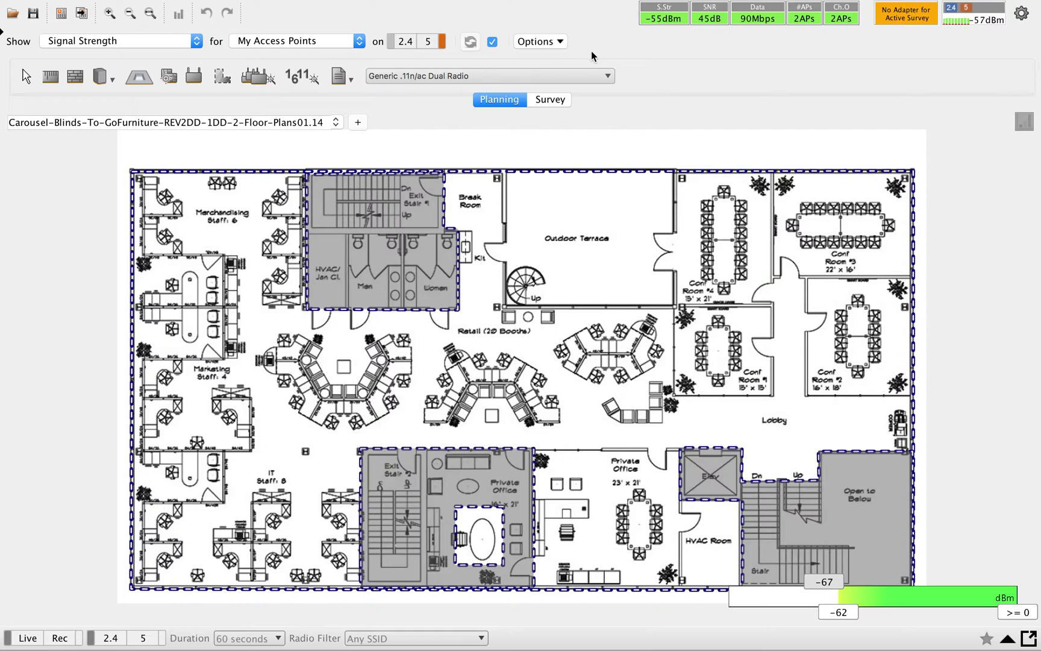
# - Switch the heatmap to Detailed visualization at 4 ft grid, leaving prediction quality at Super
pyautogui.click(560, 43)
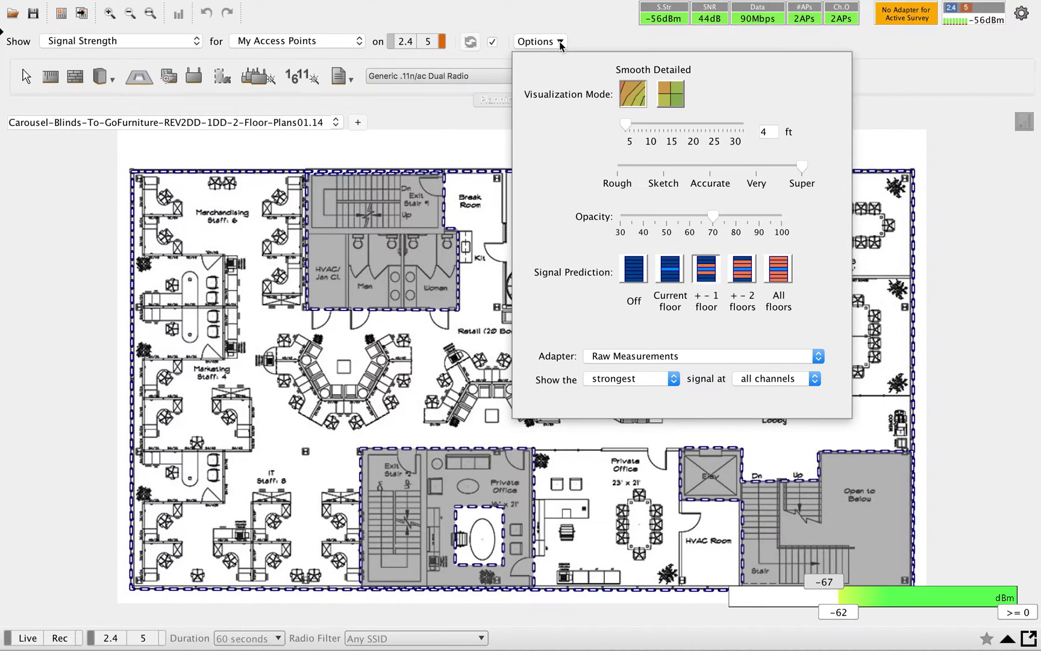
pyautogui.click(774, 134)
pyautogui.click(633, 96)
pyautogui.click(674, 98)
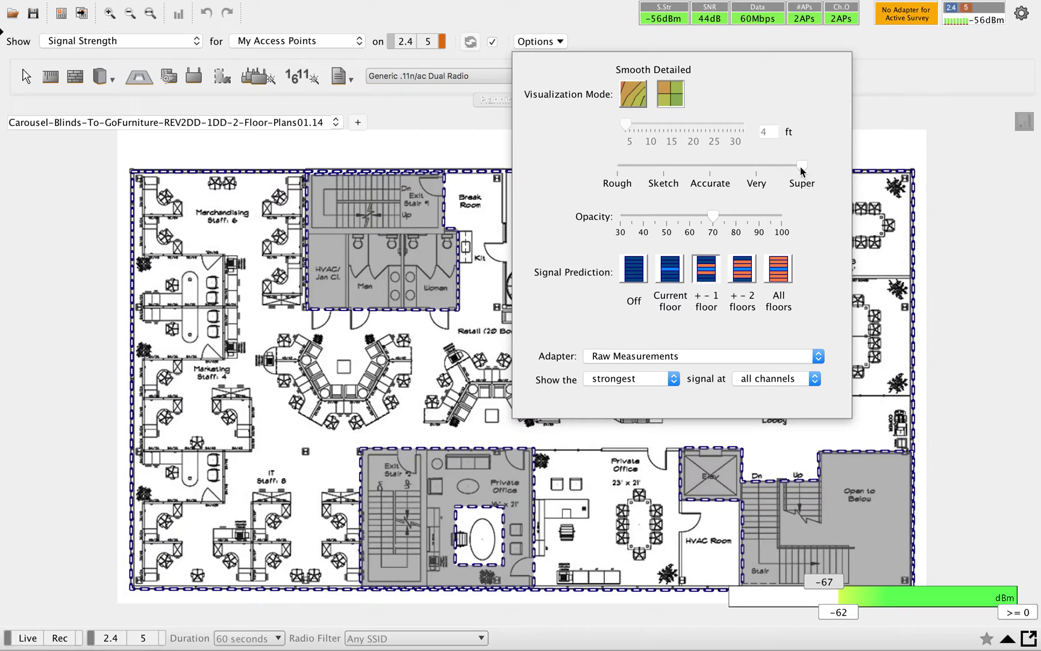
pyautogui.moveTo(802, 167); pyautogui.dragTo(773, 173)
pyautogui.click(757, 169)
pyautogui.moveTo(758, 168); pyautogui.dragTo(795, 166)
# - Choose ORiNOCO 802.11n USB as the heatmap measurement adapter
pyautogui.click(819, 356)
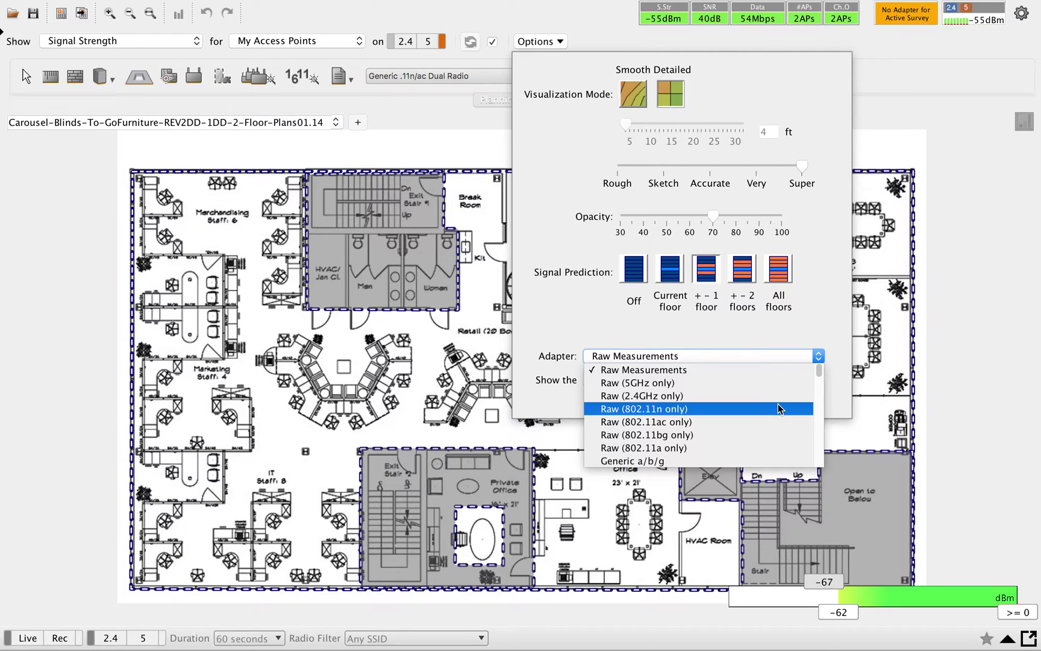
pyautogui.scroll(-10, 778, 404)
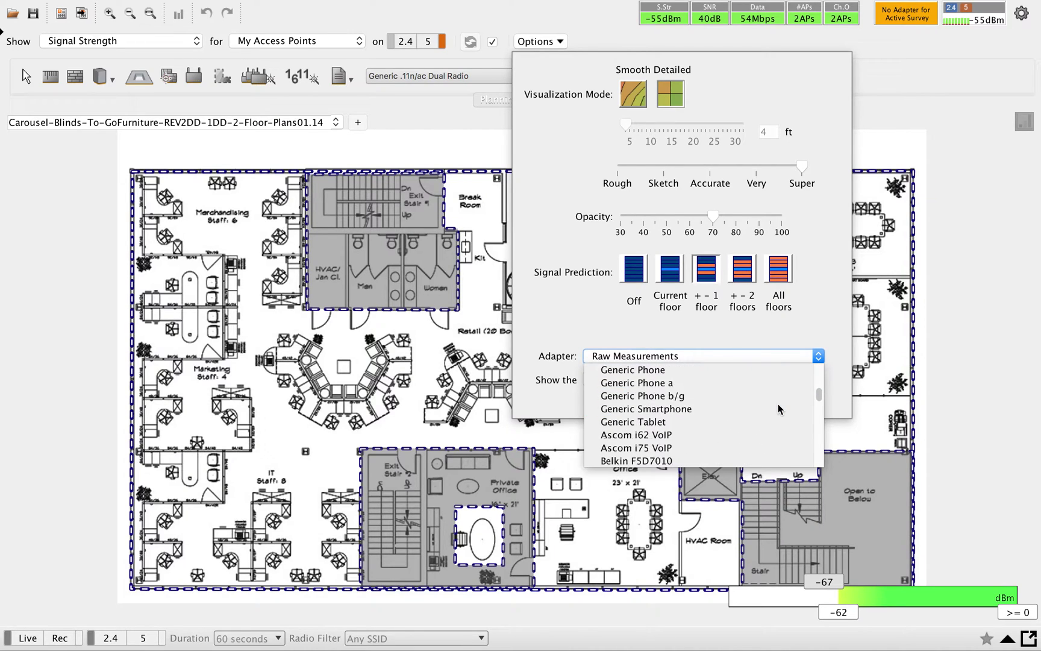
pyautogui.scroll(-8, 778, 405)
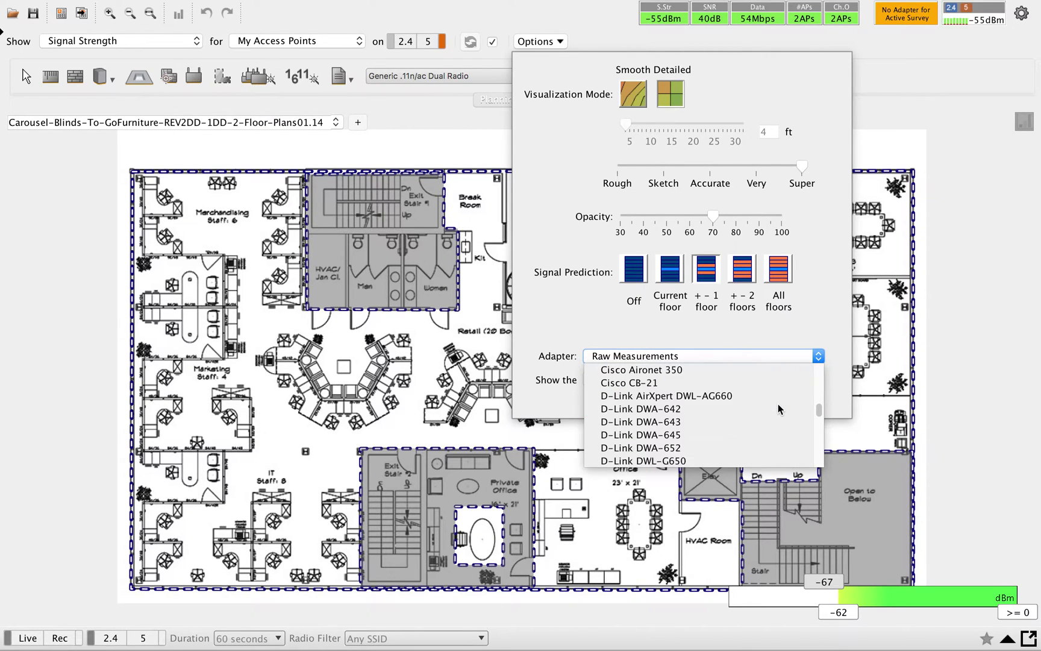
pyautogui.scroll(-6, 778, 403)
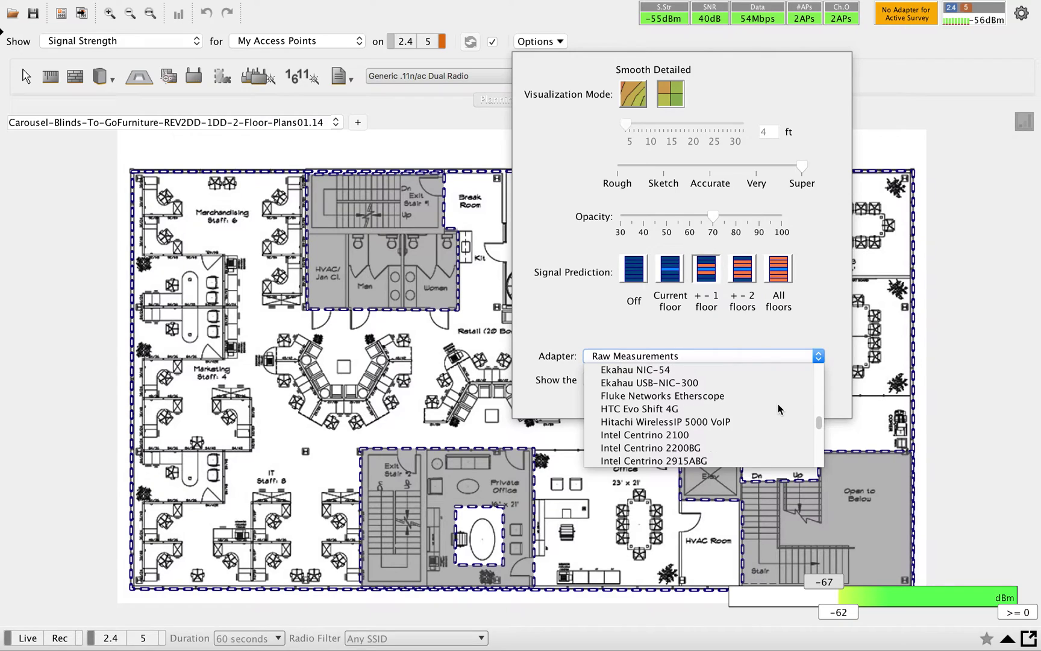
pyautogui.scroll(-8, 778, 403)
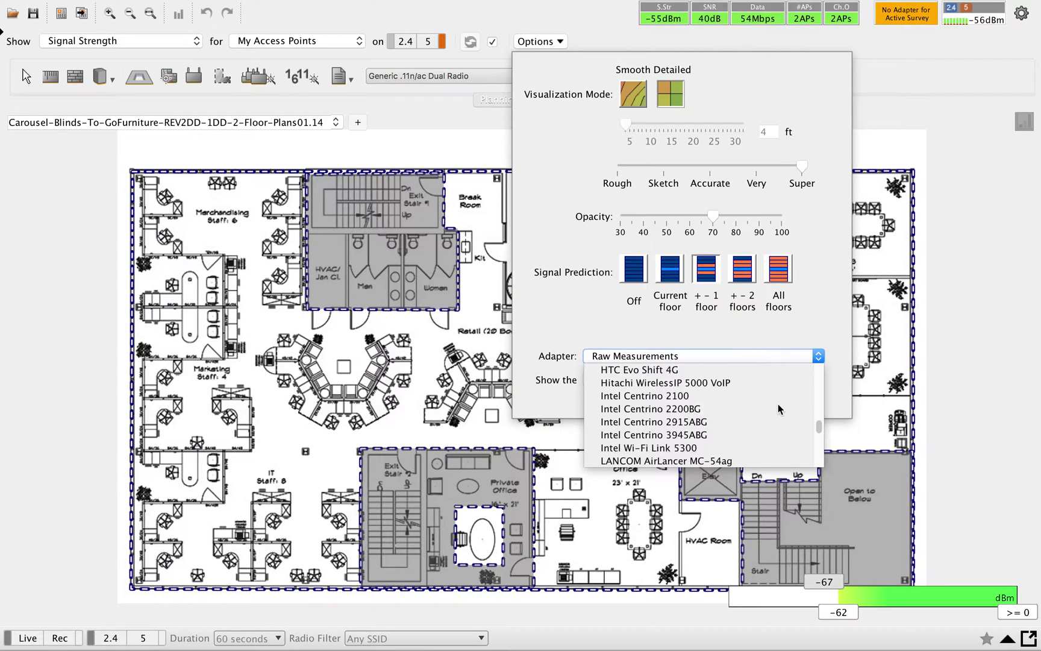
pyautogui.scroll(-8, 777, 403)
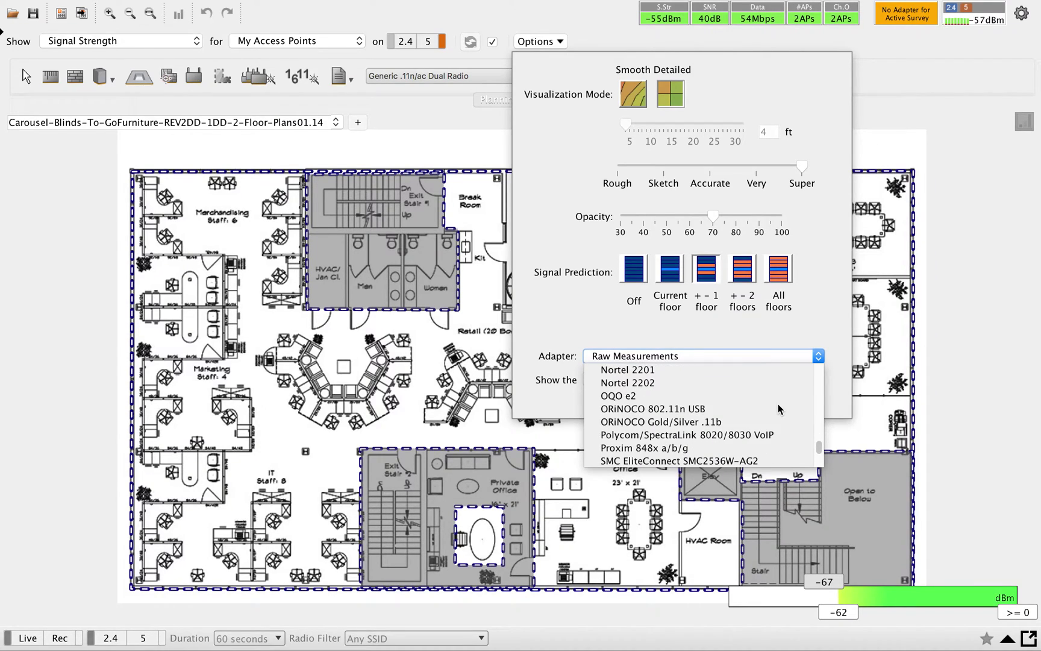
pyautogui.click(721, 407)
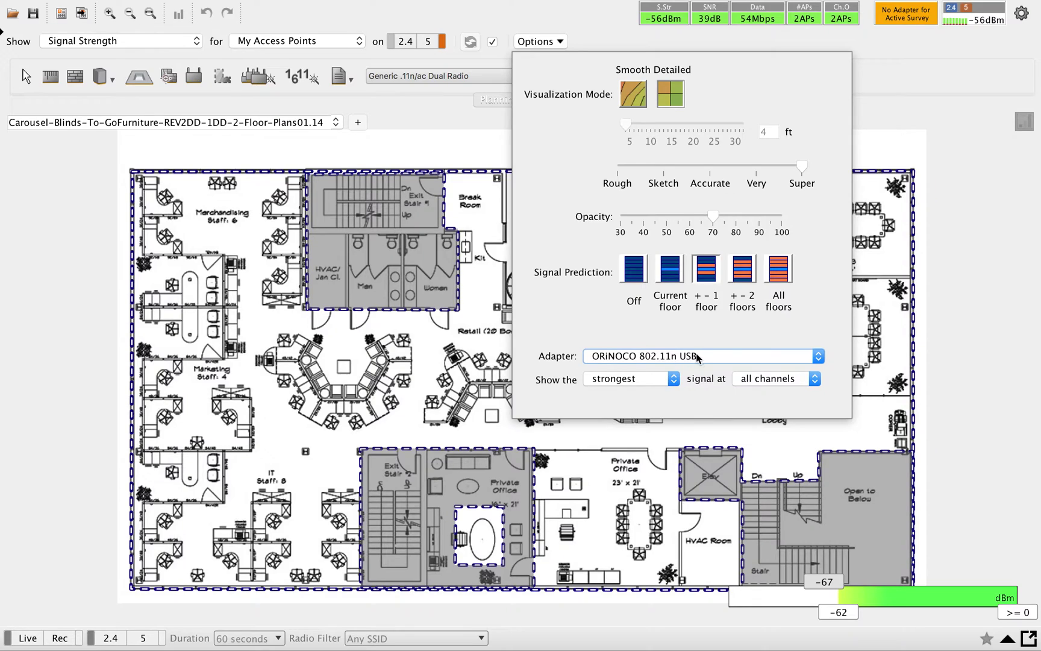
# - Keep the strongest signal across all channels and close the heatmap options
pyautogui.click(673, 380)
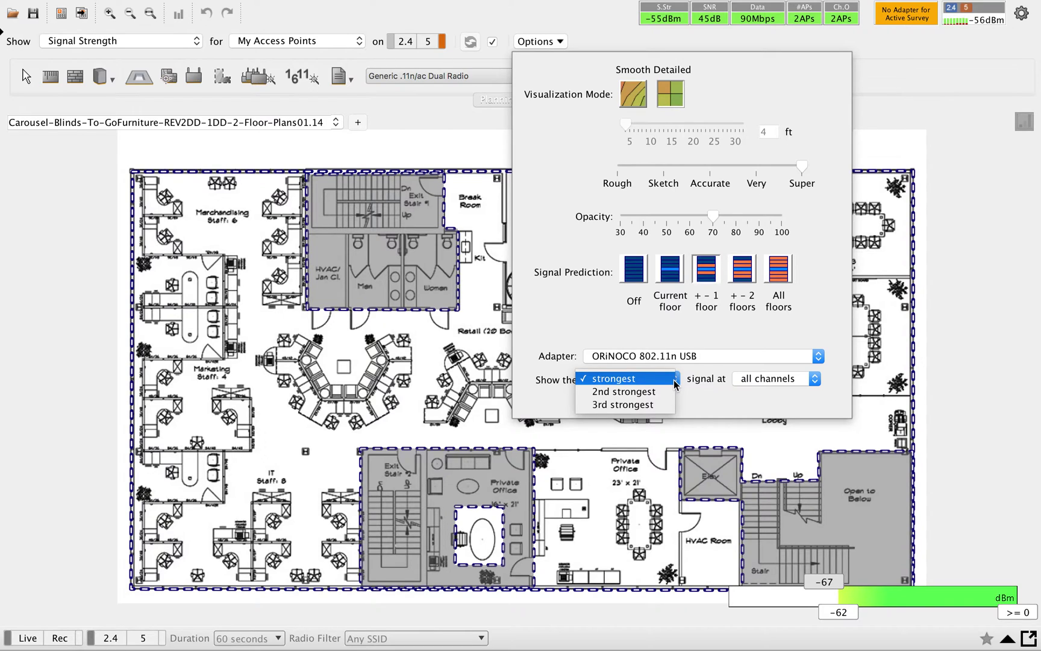
pyautogui.click(729, 395)
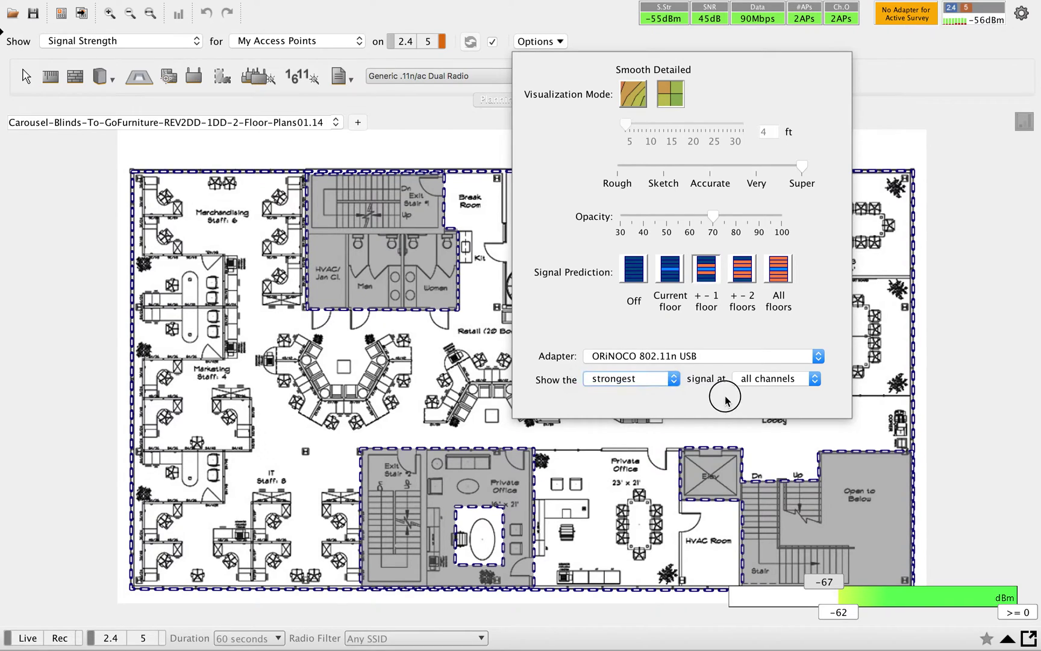
pyautogui.click(810, 380)
pyautogui.moveTo(815, 400); pyautogui.dragTo(814, 503)
pyautogui.click(839, 323)
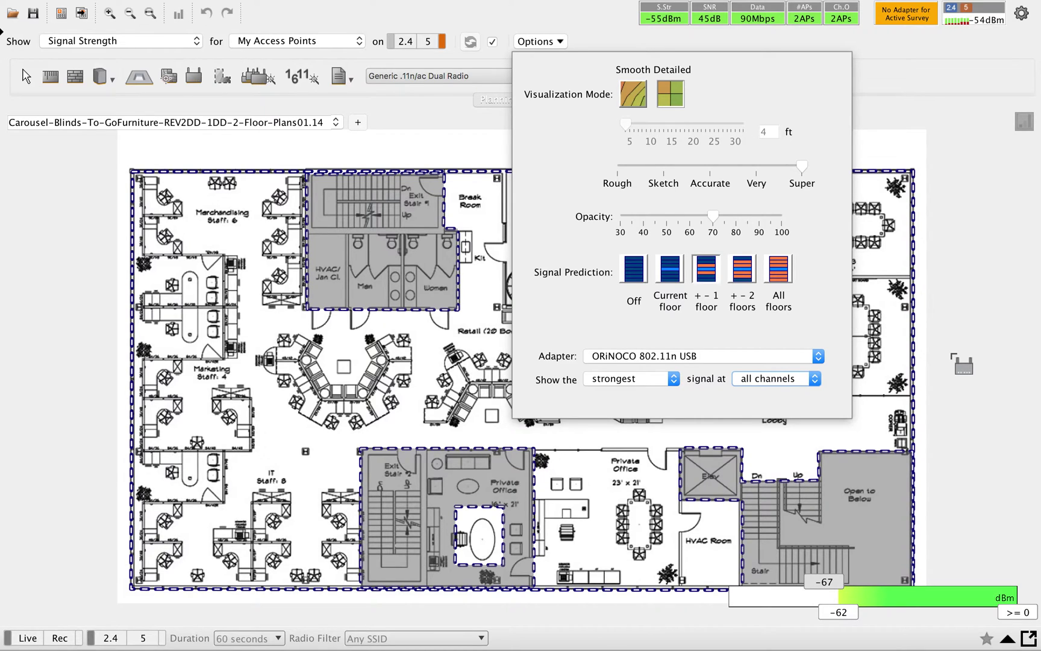
pyautogui.click(915, 304)
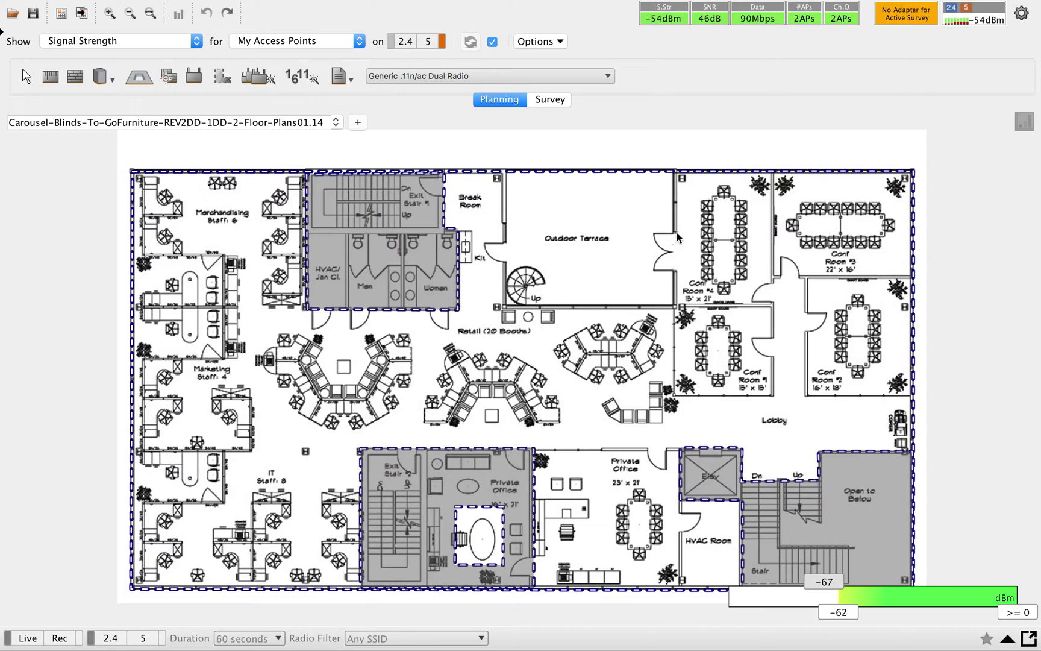
# - Open the dBm legend settings, leave the colour scale as is, and select contour spacing 5
pyautogui.click(953, 599)
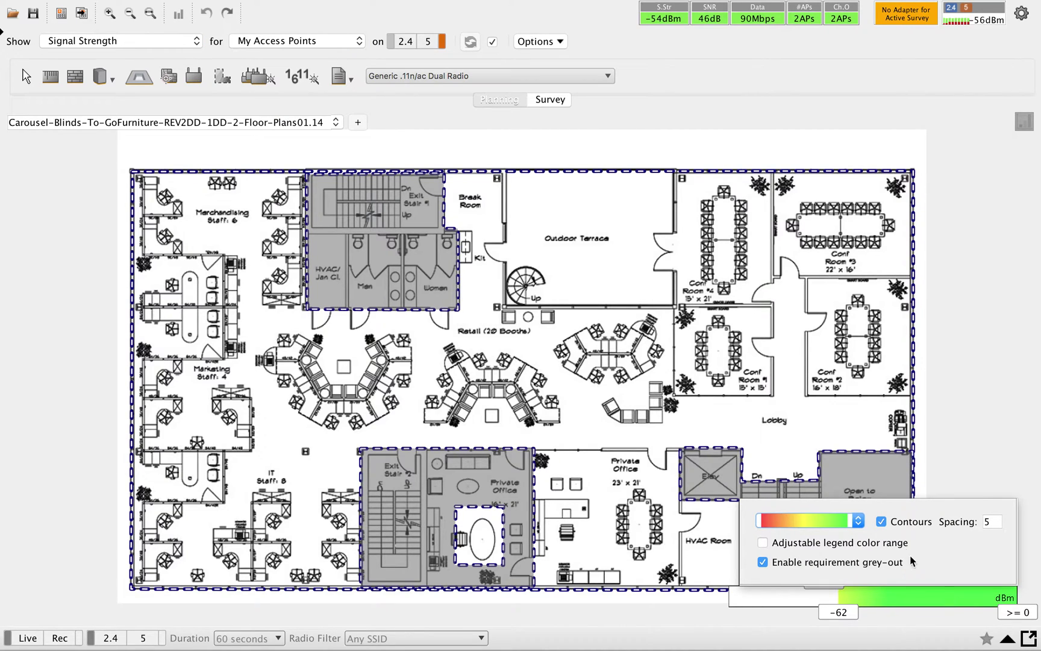
pyautogui.click(857, 520)
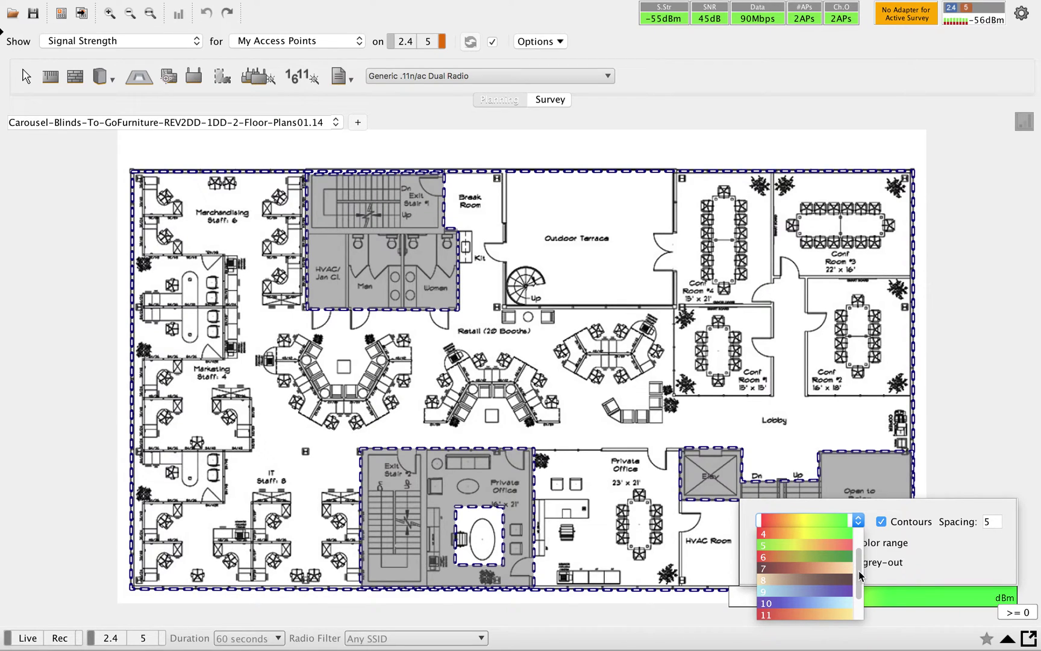
pyautogui.moveTo(859, 569); pyautogui.dragTo(854, 612)
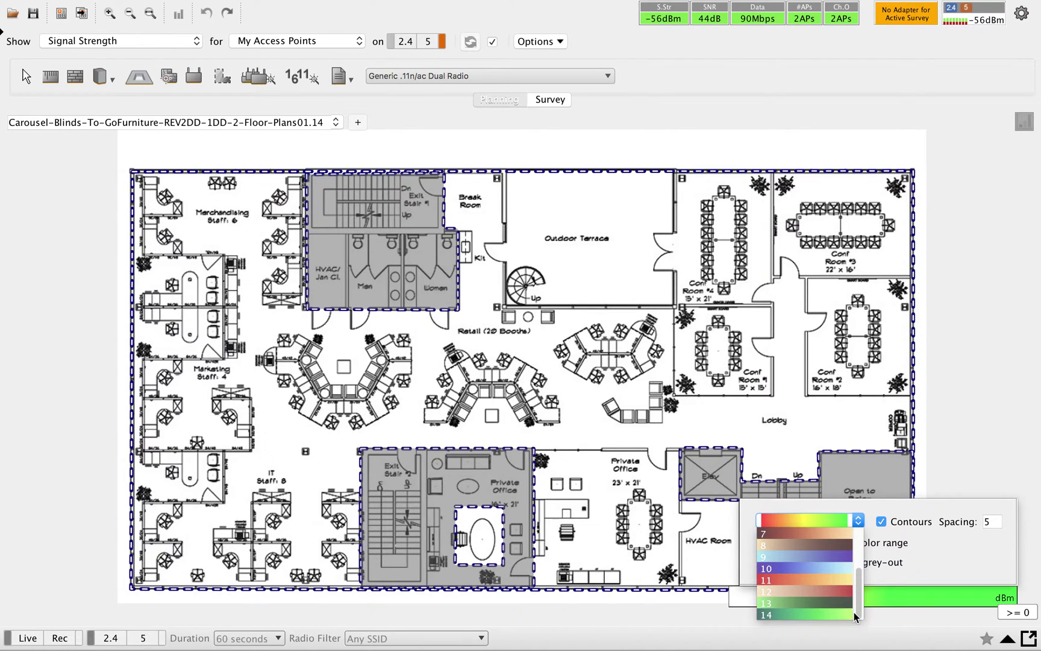
pyautogui.click(939, 548)
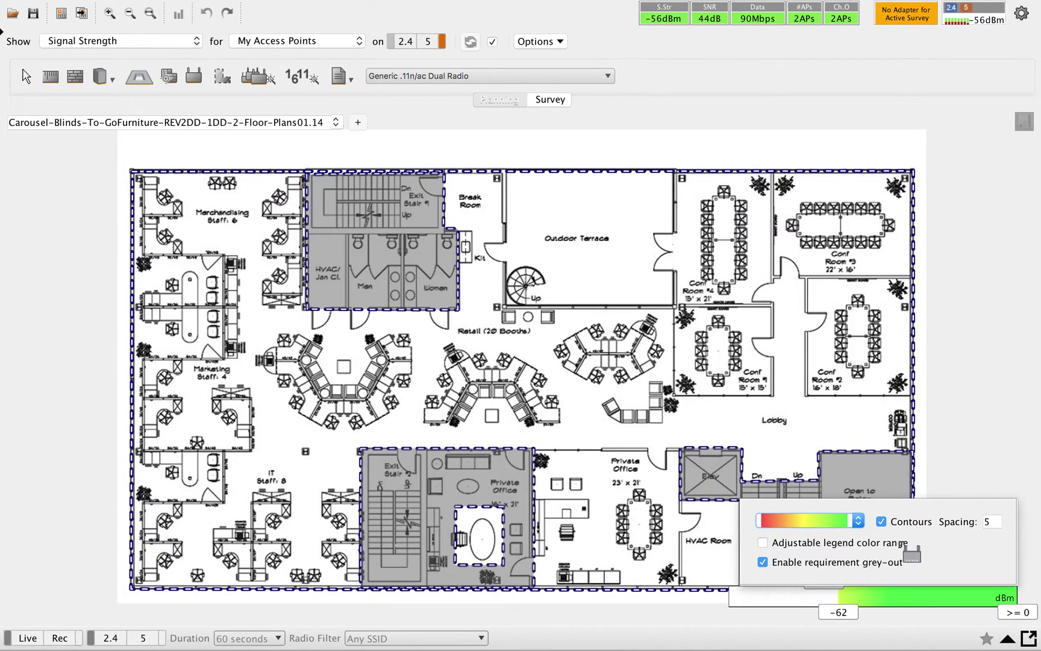
pyautogui.click(990, 522)
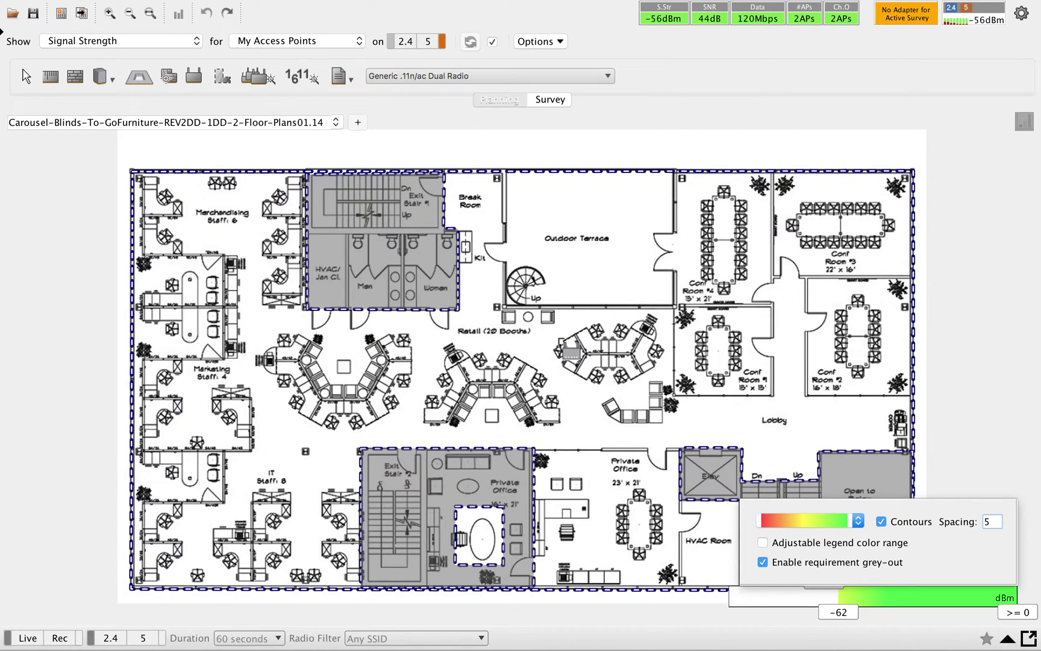
# - Drag the legend's lower signal threshold from -62 down to -75 dBm
pyautogui.click(26, 76)
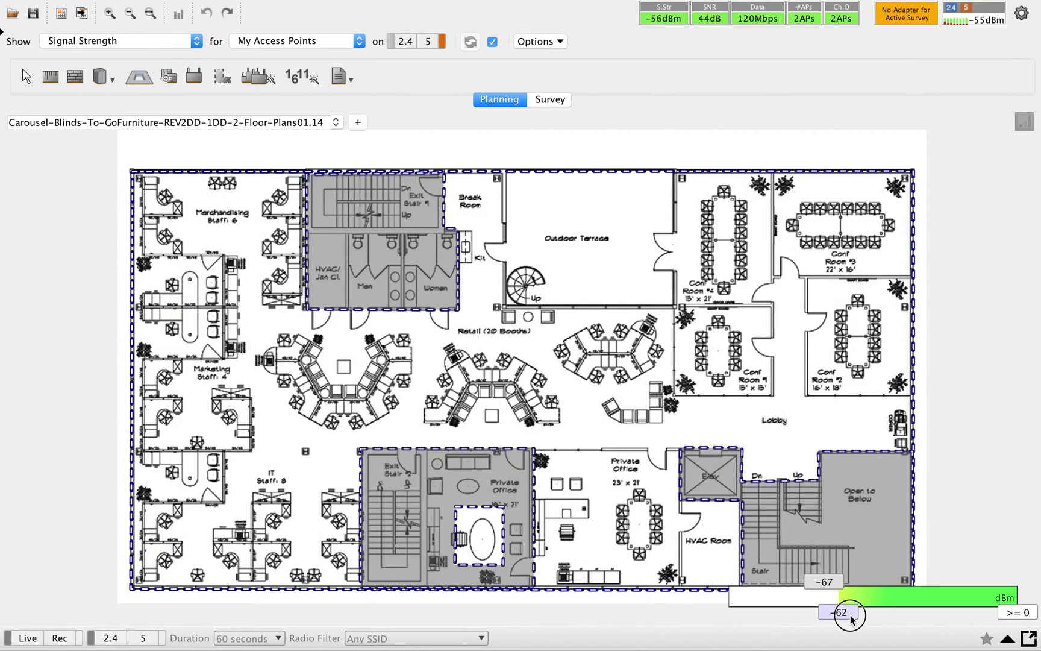
pyautogui.moveTo(850, 618); pyautogui.dragTo(806, 620)
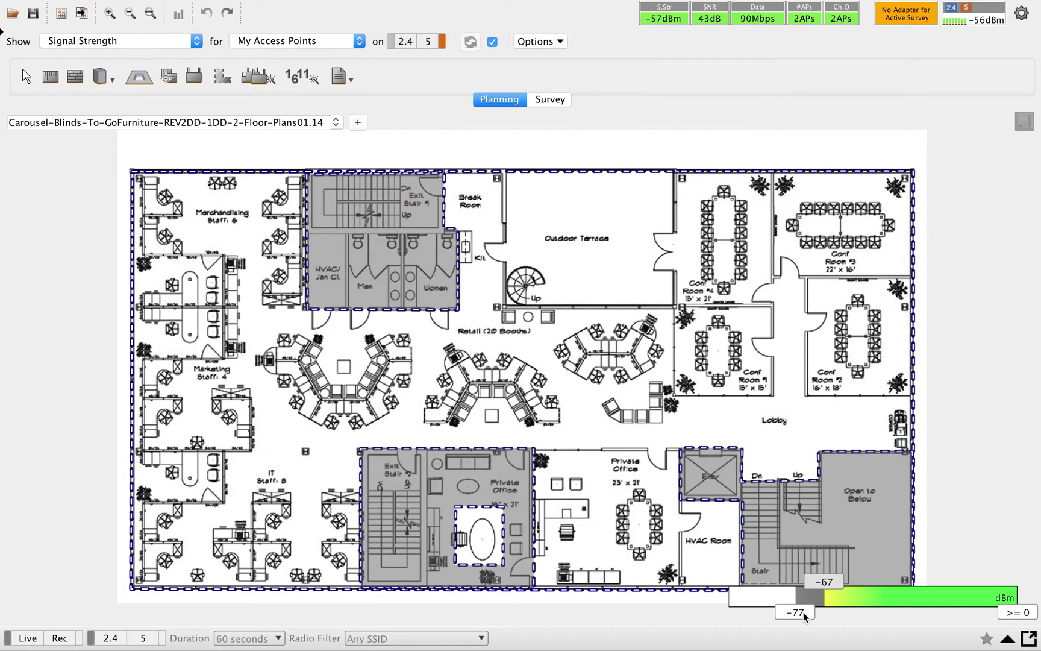
pyautogui.moveTo(802, 612); pyautogui.dragTo(807, 615)
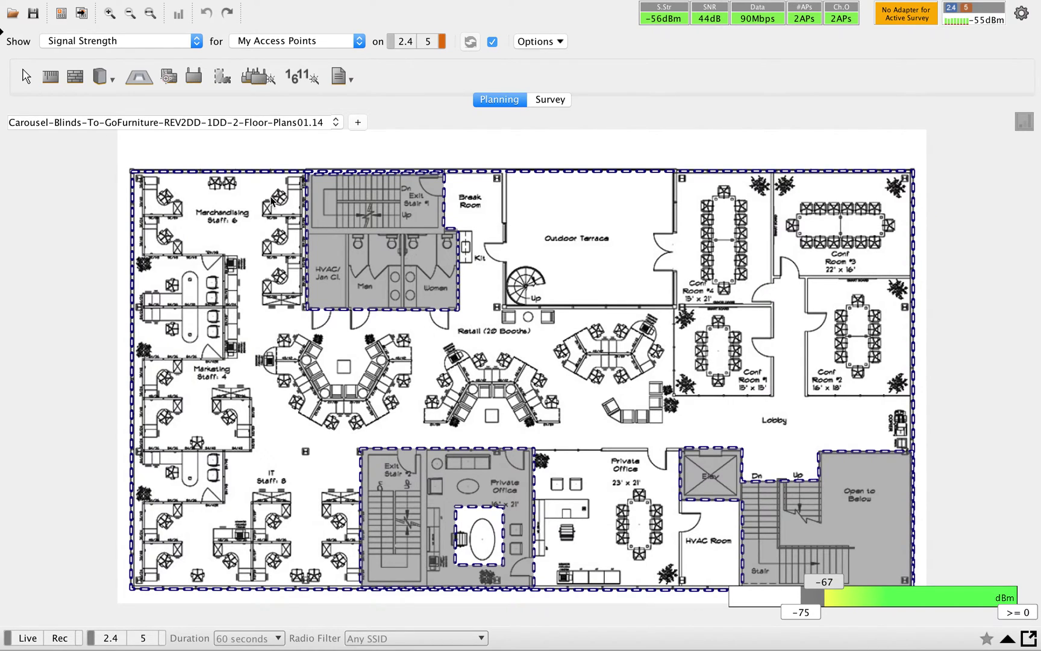
# - Place two Cisco AP3802i 2.4GHz + 5GHz APs, one in the left office, one right of centre
pyautogui.click(196, 81)
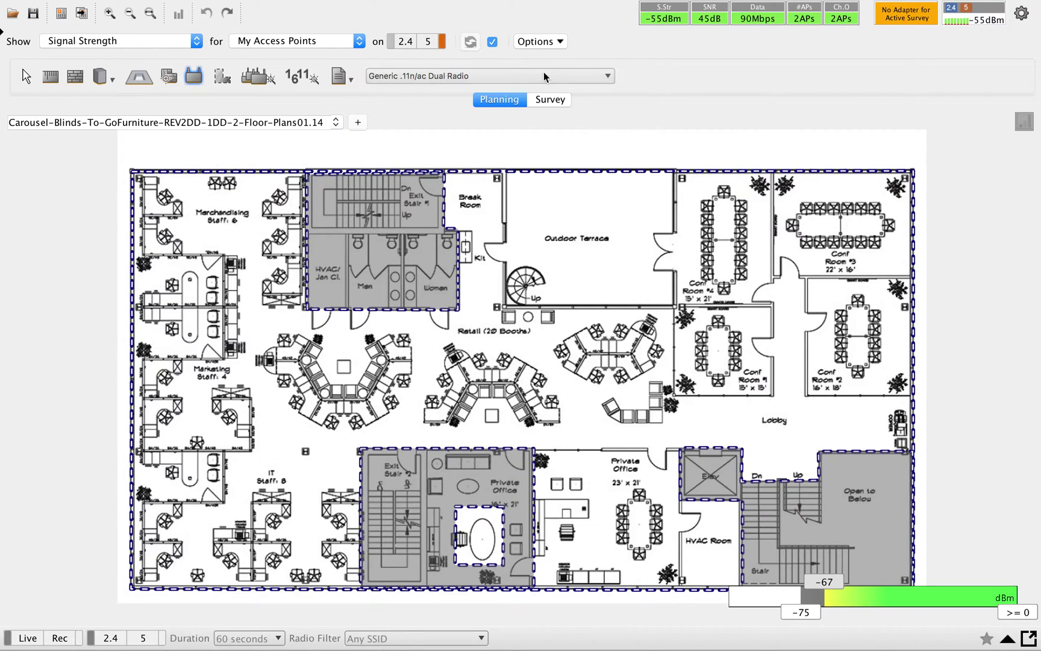
pyautogui.click(609, 76)
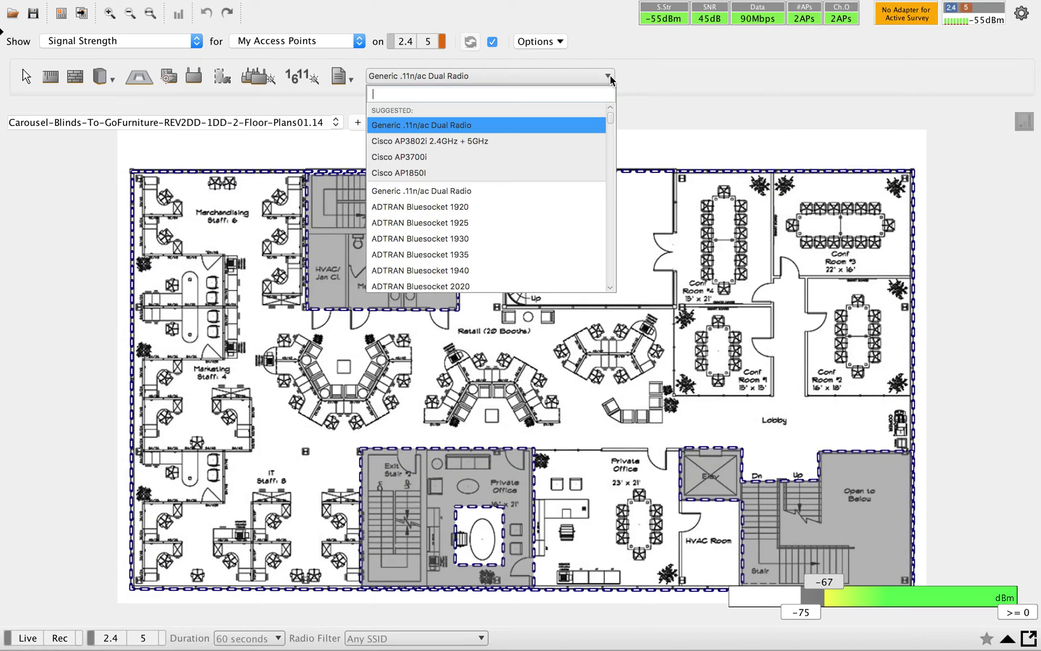
pyautogui.click(507, 142)
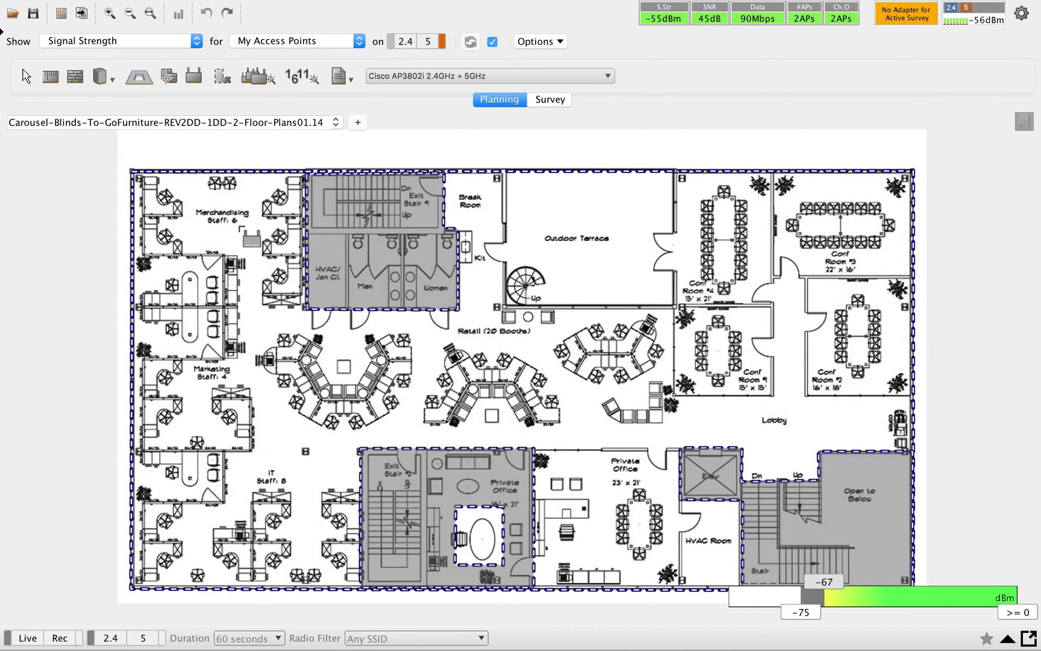
pyautogui.click(217, 247)
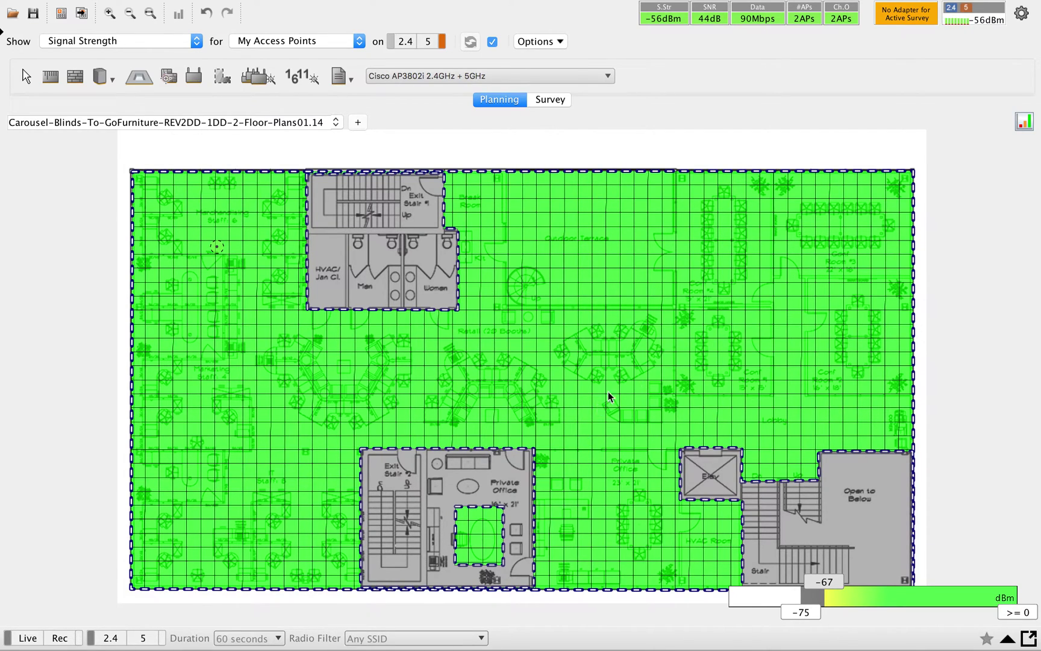
pyautogui.click(699, 365)
# - Give the first AP's n1 (2.4 GHz) radio a 10 ft height and 12.5 mW transmit power
pyautogui.click(2, 35)
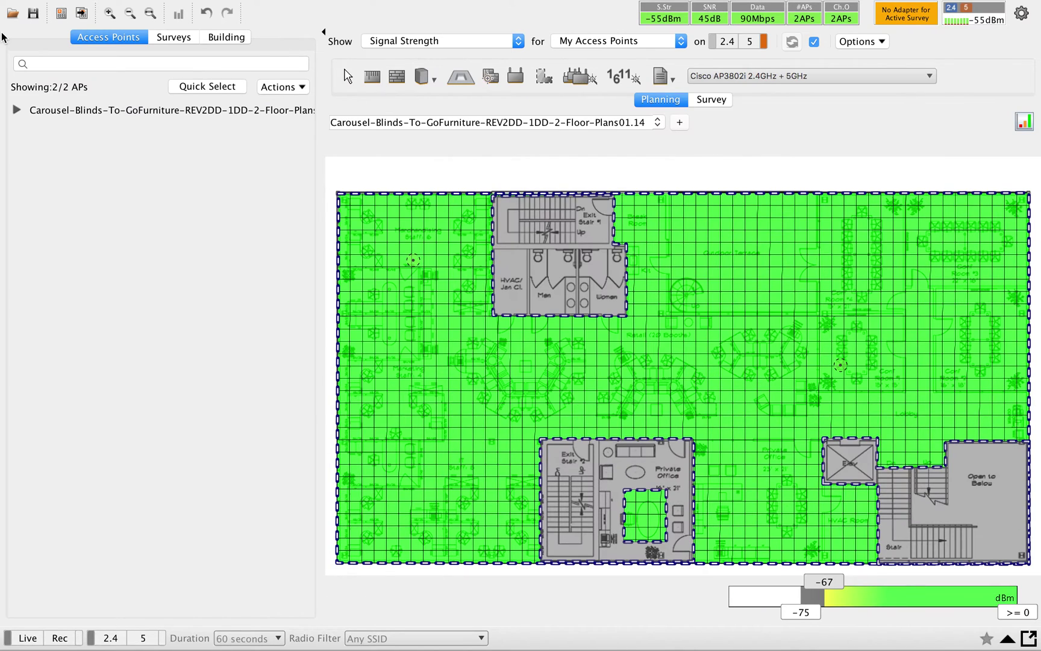
pyautogui.click(16, 111)
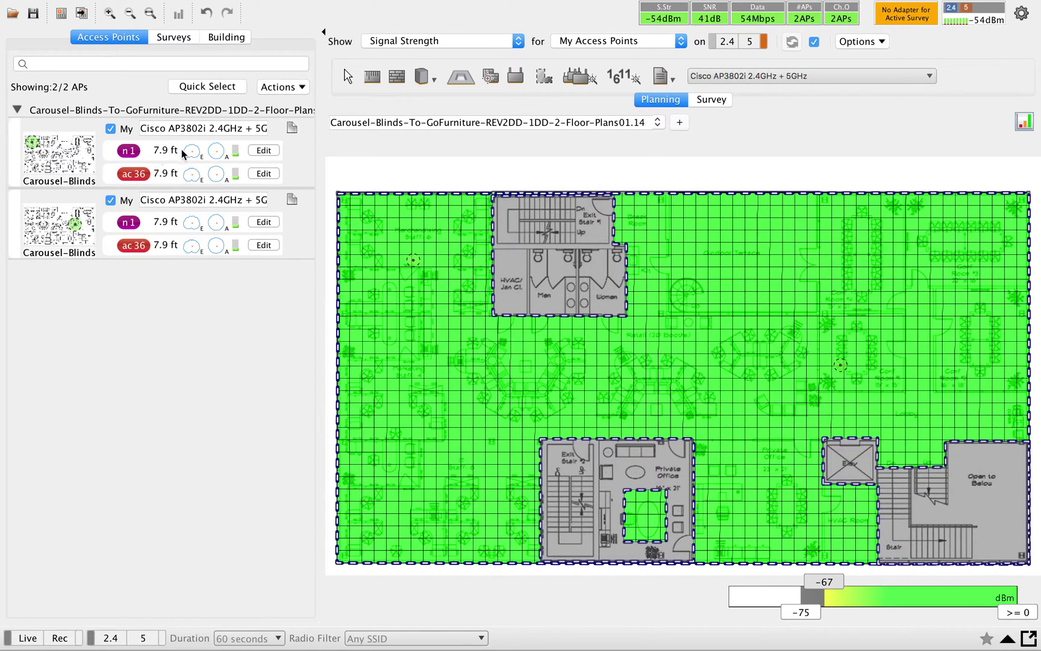
pyautogui.click(262, 151)
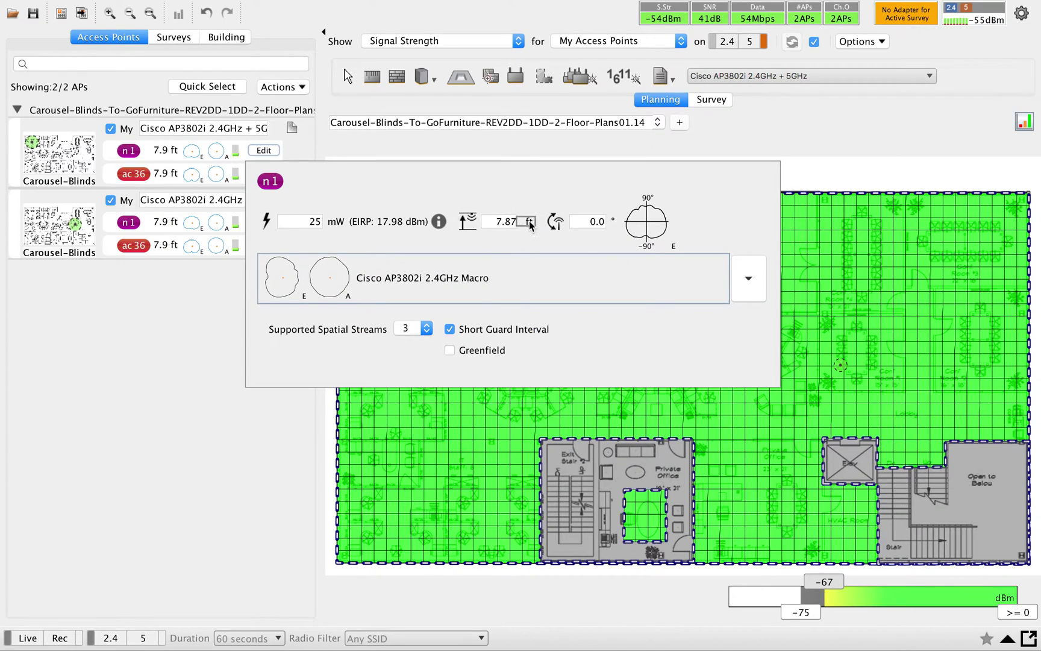
pyautogui.doubleClick(504, 221)
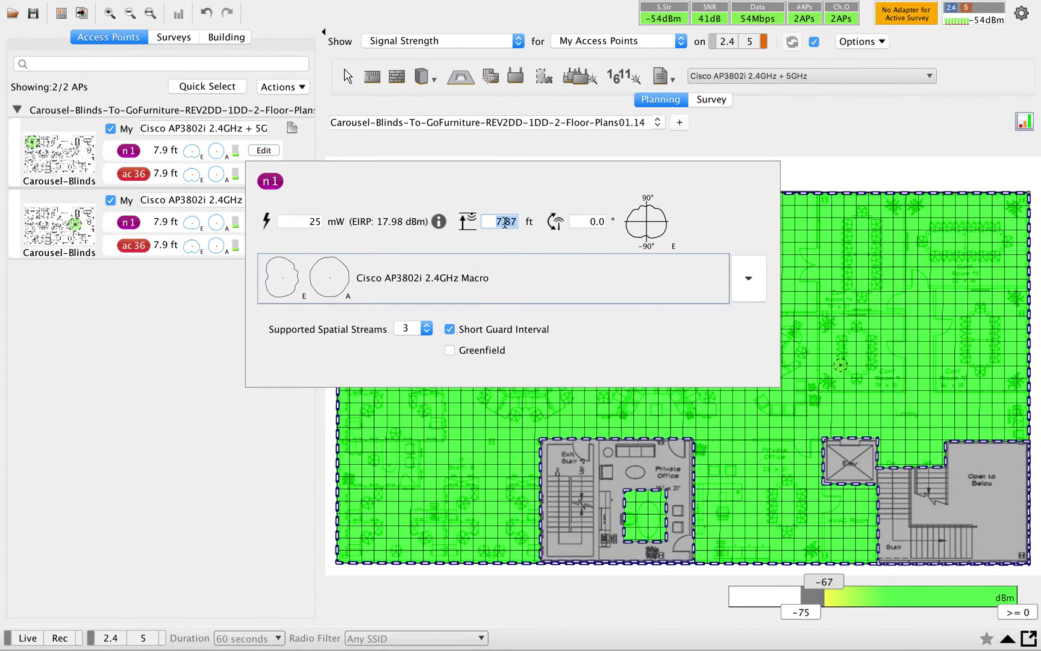
pyautogui.write('10')
pyautogui.click(313, 223)
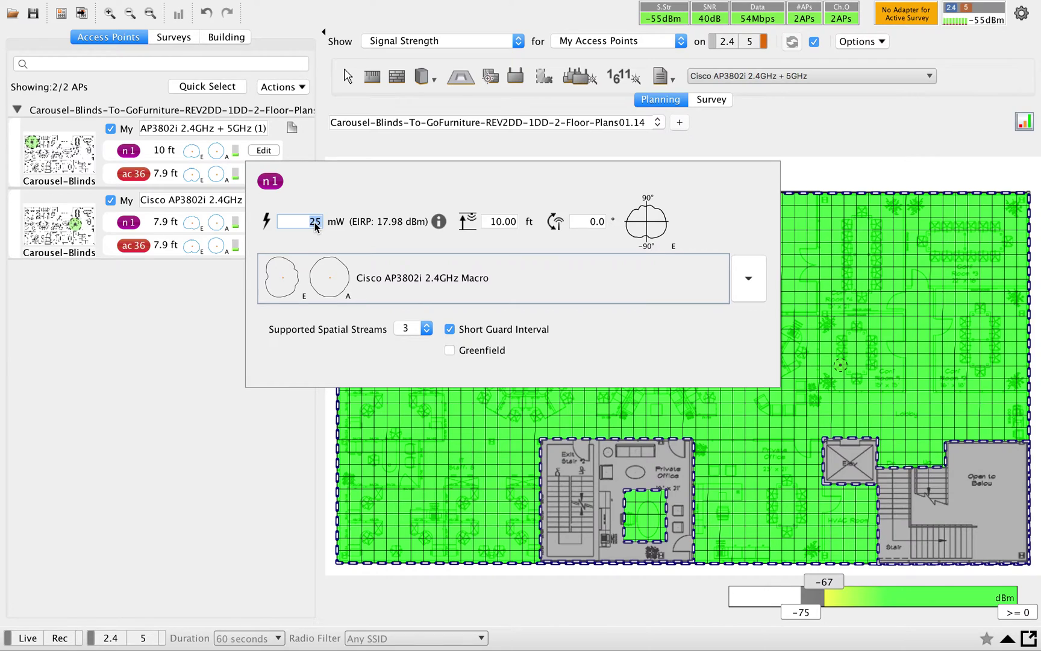
pyautogui.write('12.5')
pyautogui.press('Tab')
pyautogui.doubleClick(312, 221)
pyautogui.click(506, 220)
pyautogui.doubleClick(506, 220)
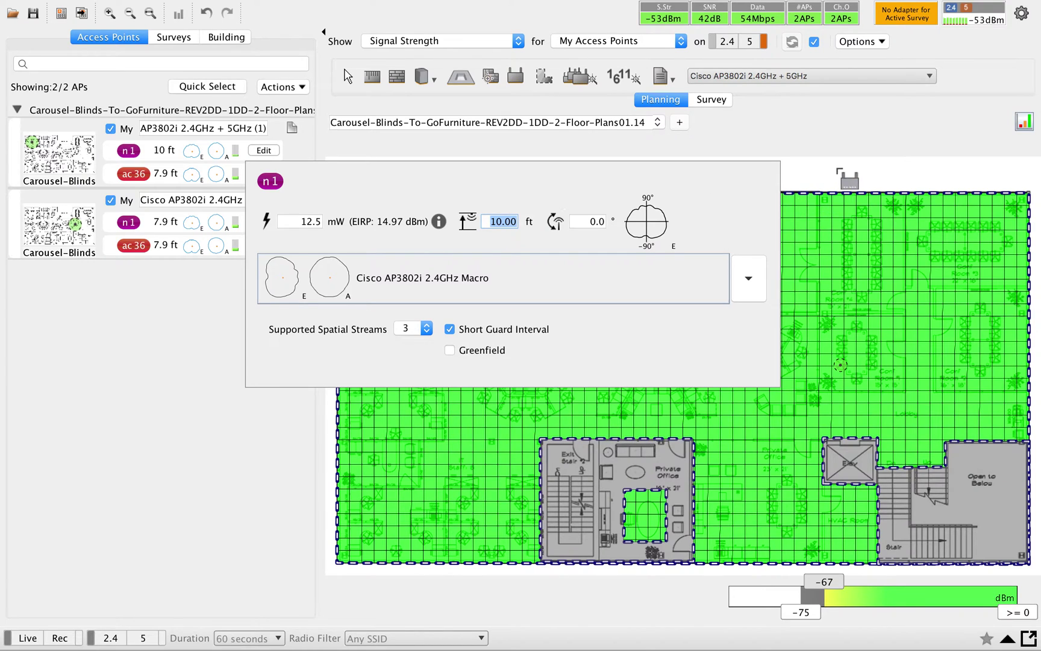
pyautogui.click(294, 145)
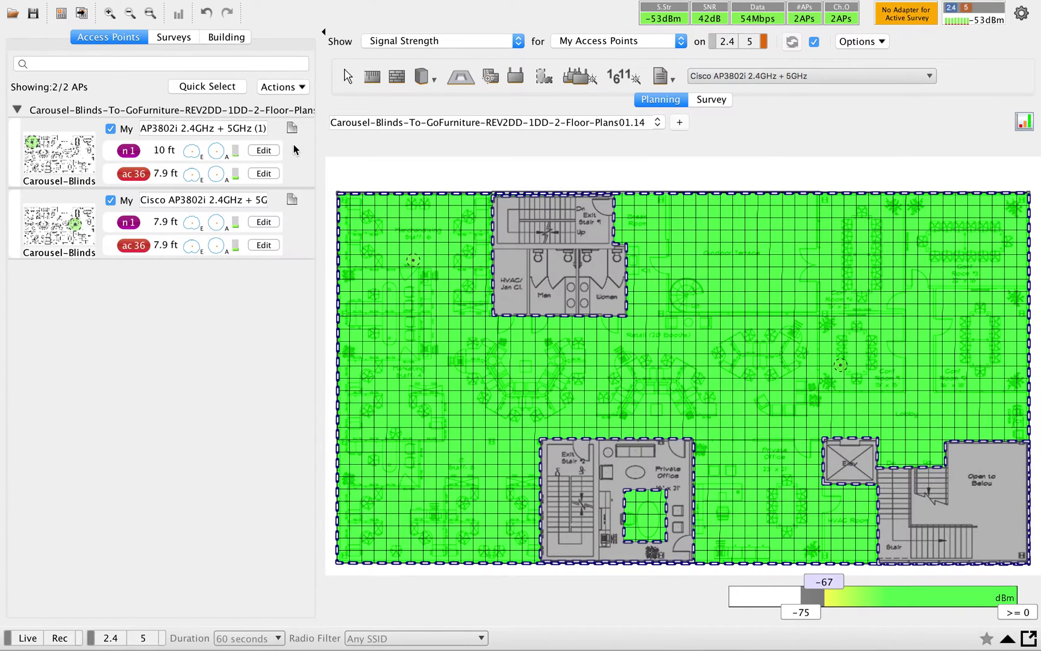
# - Edit the first AP's ac36 radio to 12.5 mW power and 10 ft mounting height
pyautogui.click(270, 173)
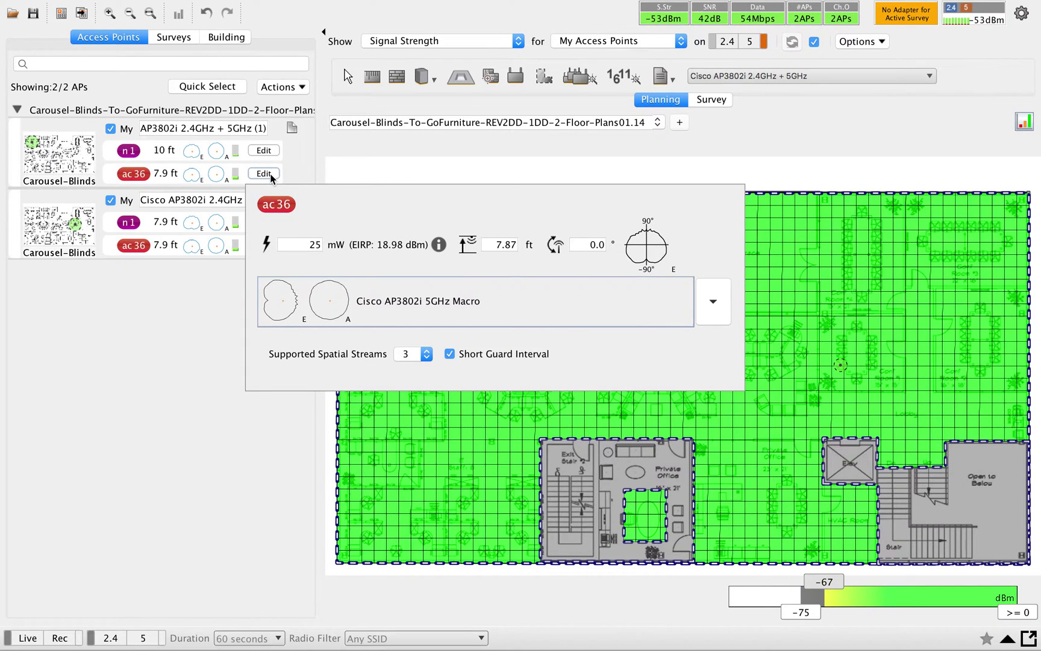
pyautogui.click(308, 246)
pyautogui.write('1')
pyautogui.press('Right')
pyautogui.write('.')
pyautogui.click(503, 245)
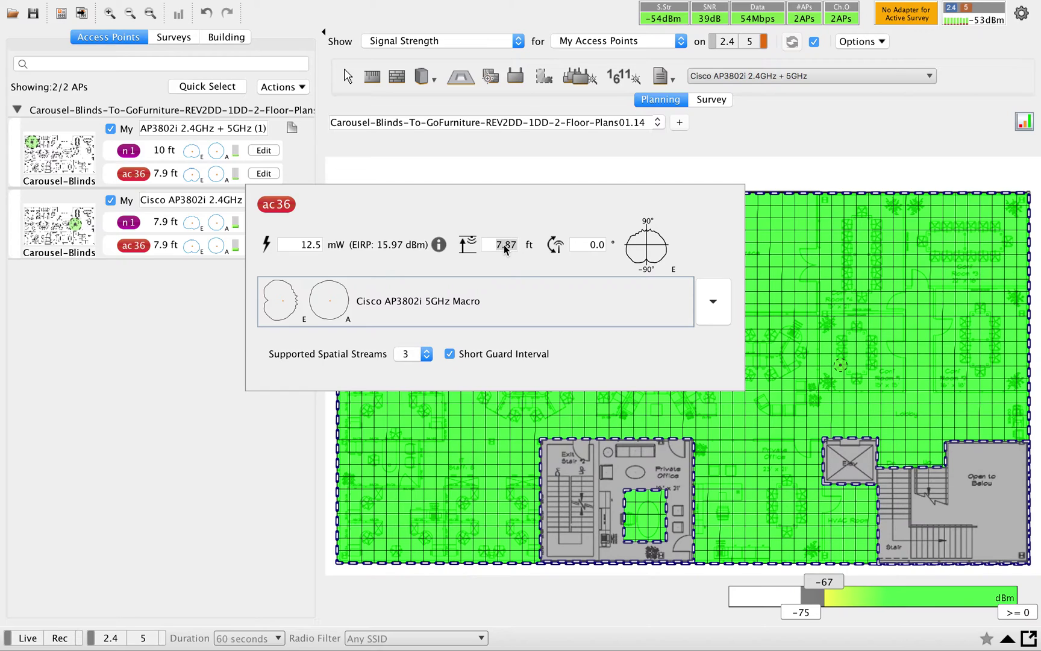
pyautogui.doubleClick(505, 245)
pyautogui.write('10')
pyautogui.press('Return')
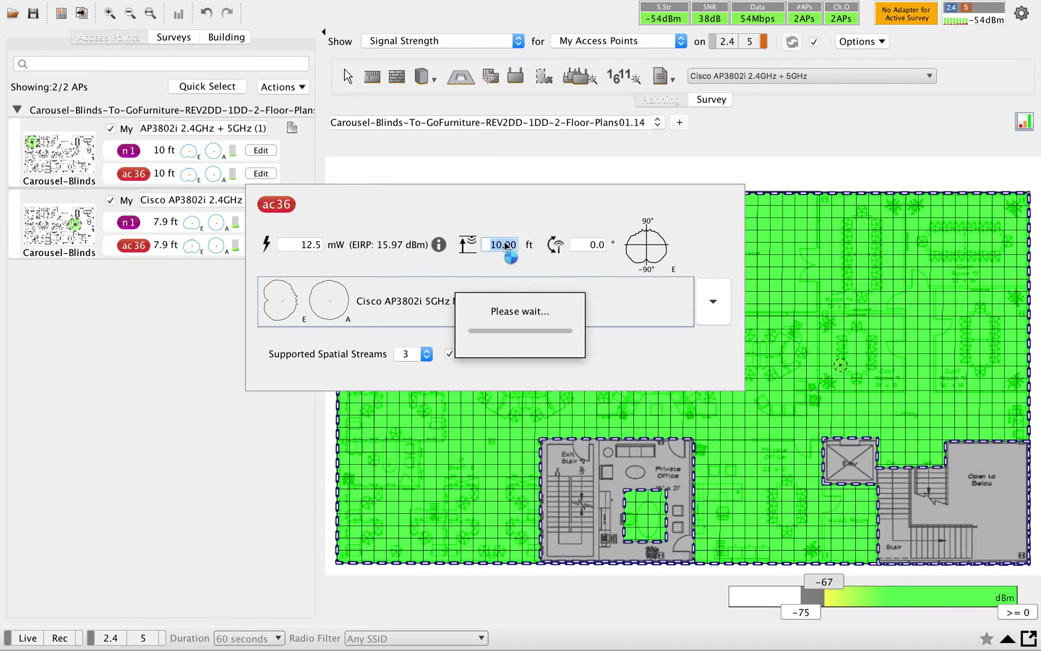
# - Set the second AP's 2.4 GHz radio to 12.5 mW and 10 ft height
pyautogui.click(84, 304)
pyautogui.click(263, 221)
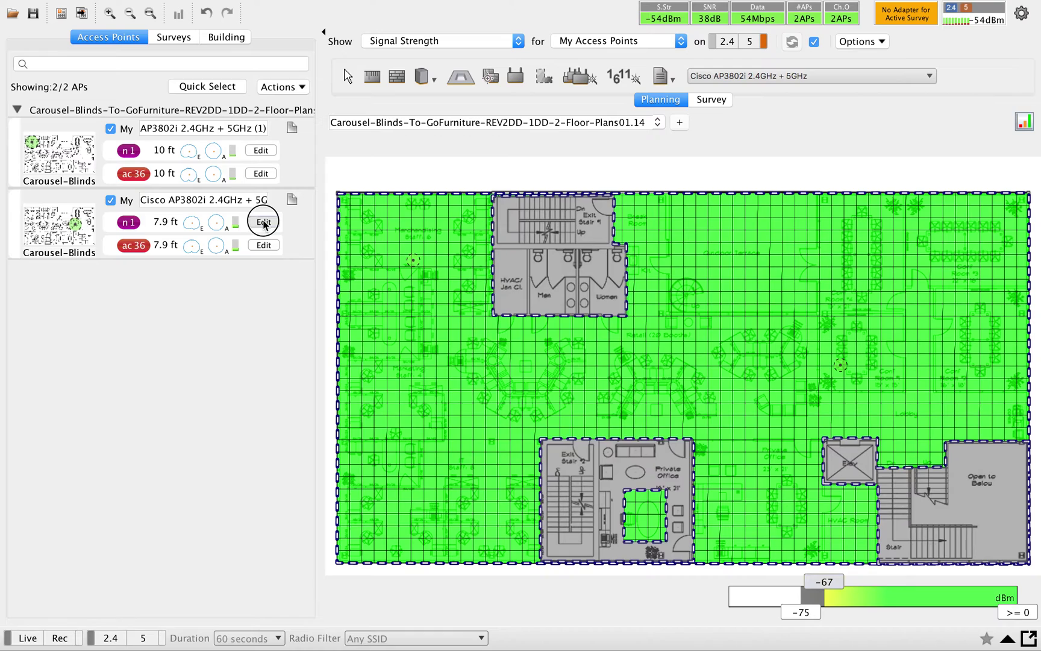
pyautogui.click(306, 291)
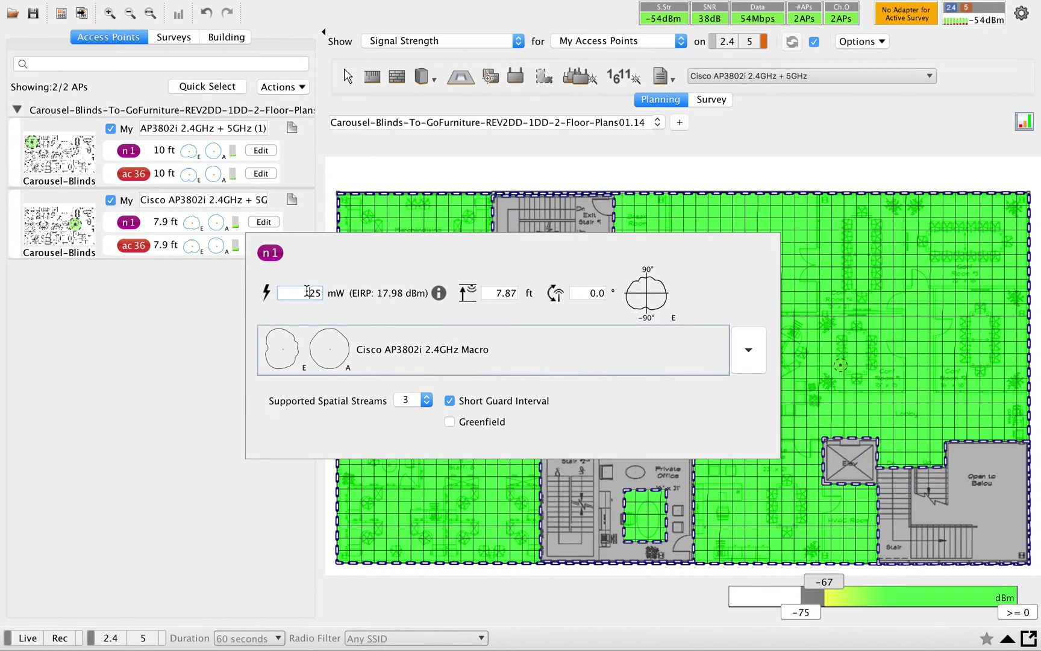
pyautogui.press('Left')
pyautogui.write('.')
pyautogui.click(501, 294)
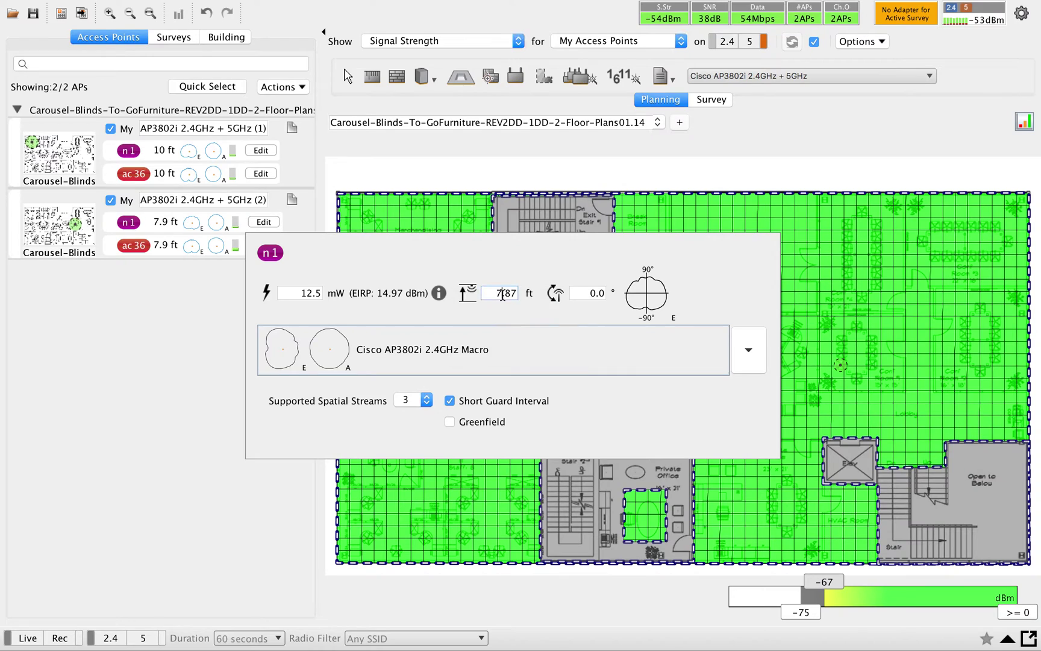
pyautogui.doubleClick(502, 294)
pyautogui.write('10')
pyautogui.press('Return')
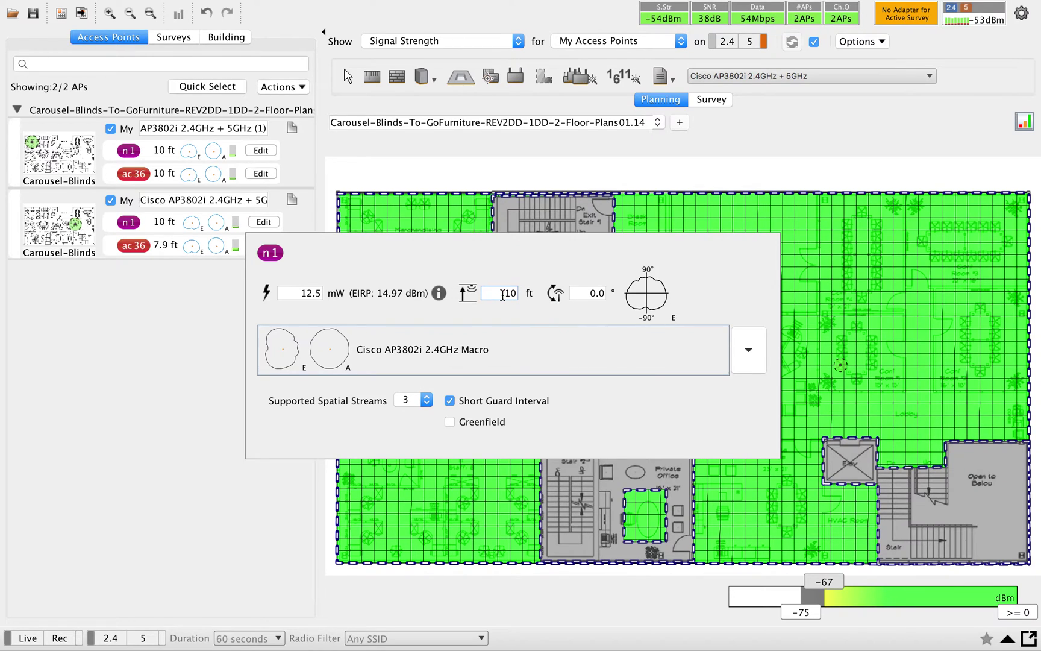
pyautogui.click(107, 348)
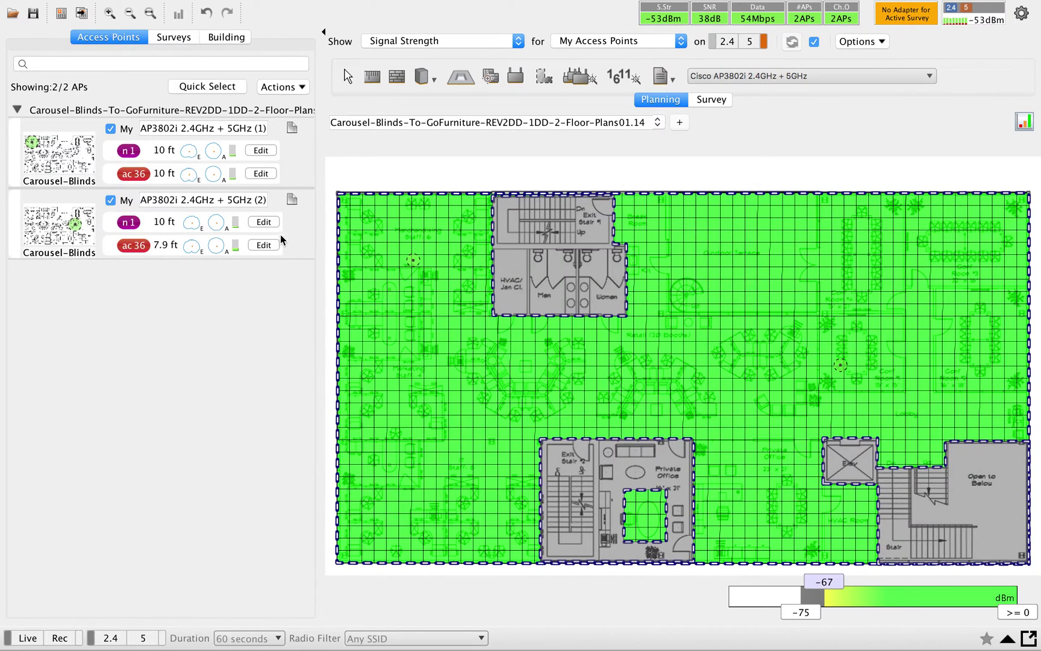
# - Set the second AP's 5 GHz radio to 12.5 mW and 10 ft height
pyautogui.click(264, 245)
pyautogui.click(313, 317)
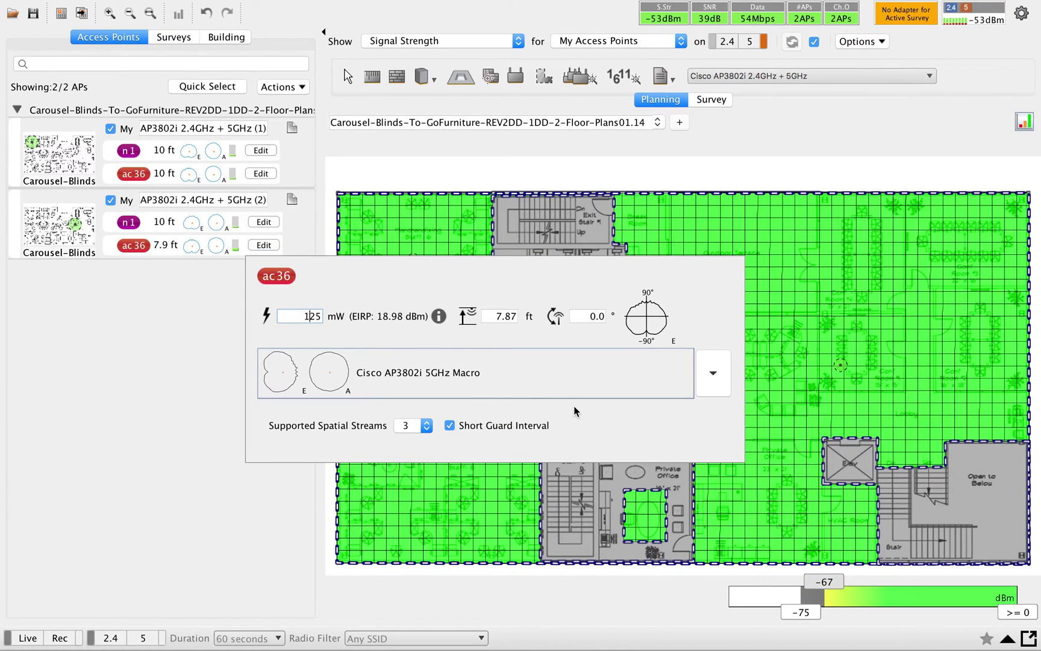
pyautogui.write('.')
pyautogui.click(508, 314)
pyautogui.doubleClick(509, 317)
pyautogui.write('1')
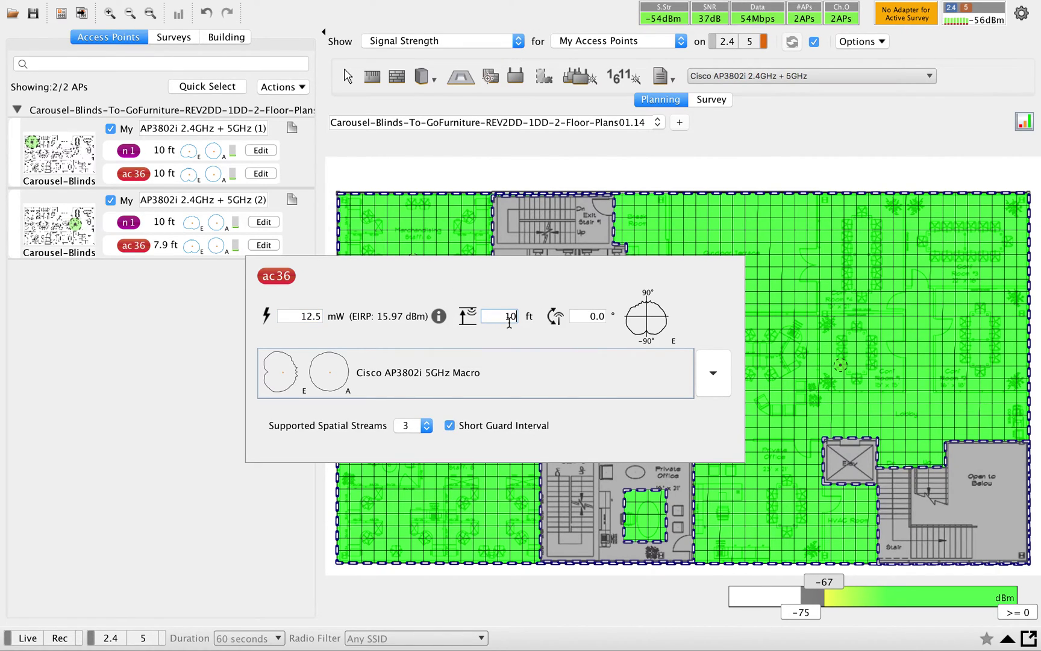
pyautogui.write('0')
pyautogui.press('Return')
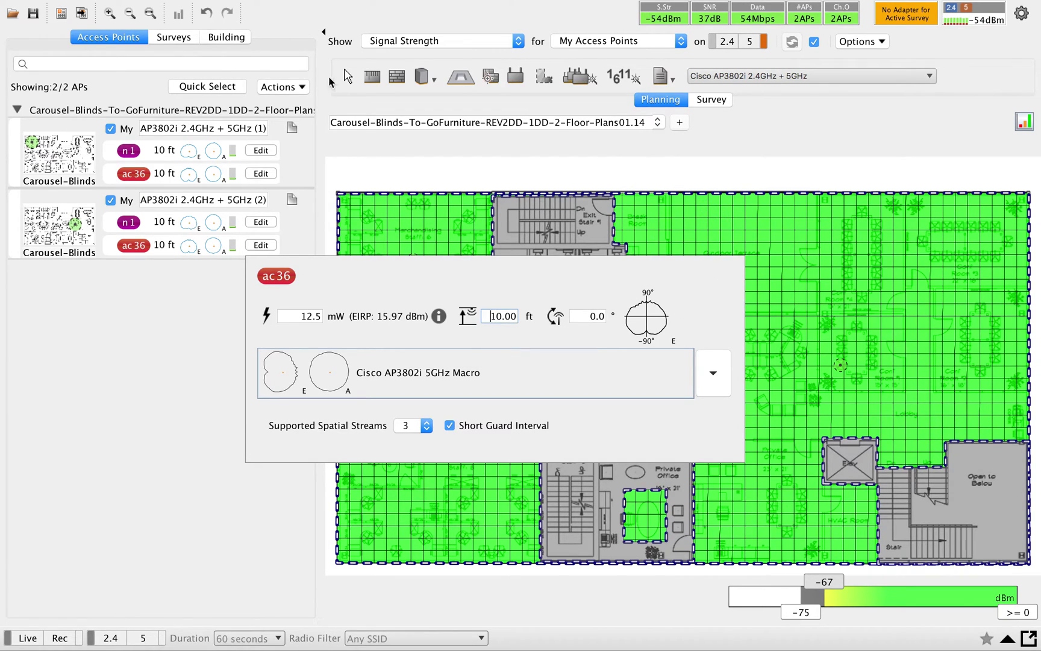
pyautogui.click(349, 75)
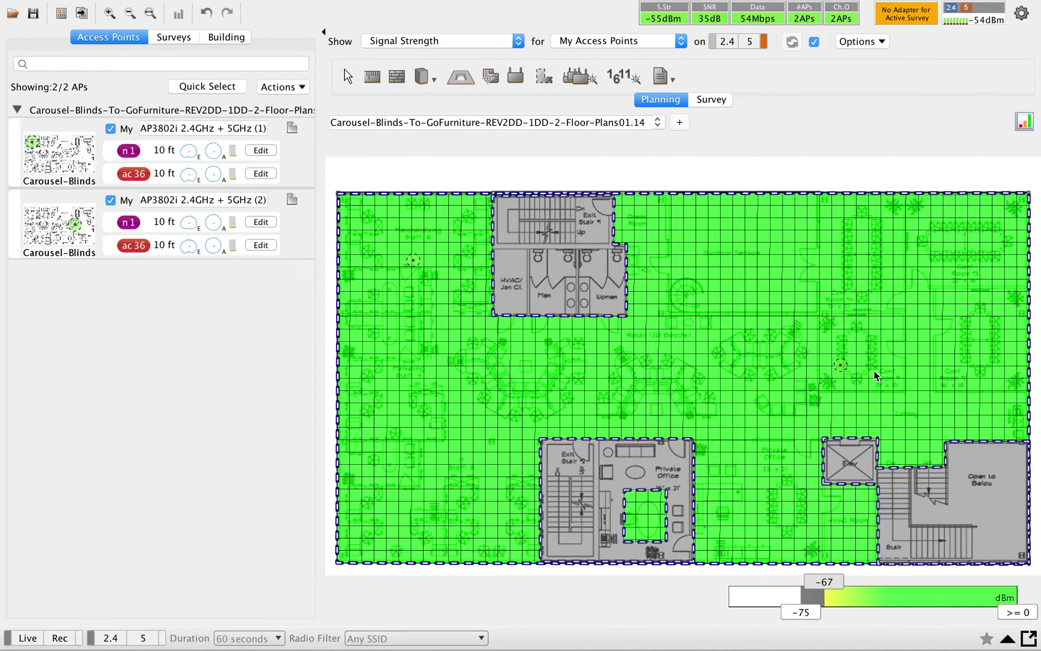
# - Lower the first AP's 2.4 GHz radio to 3.13 mW and its 5 GHz radio to 5 mW
pyautogui.moveTo(874, 371)
pyautogui.moveTo(673, 428)
pyautogui.click(260, 150)
pyautogui.doubleClick(287, 222)
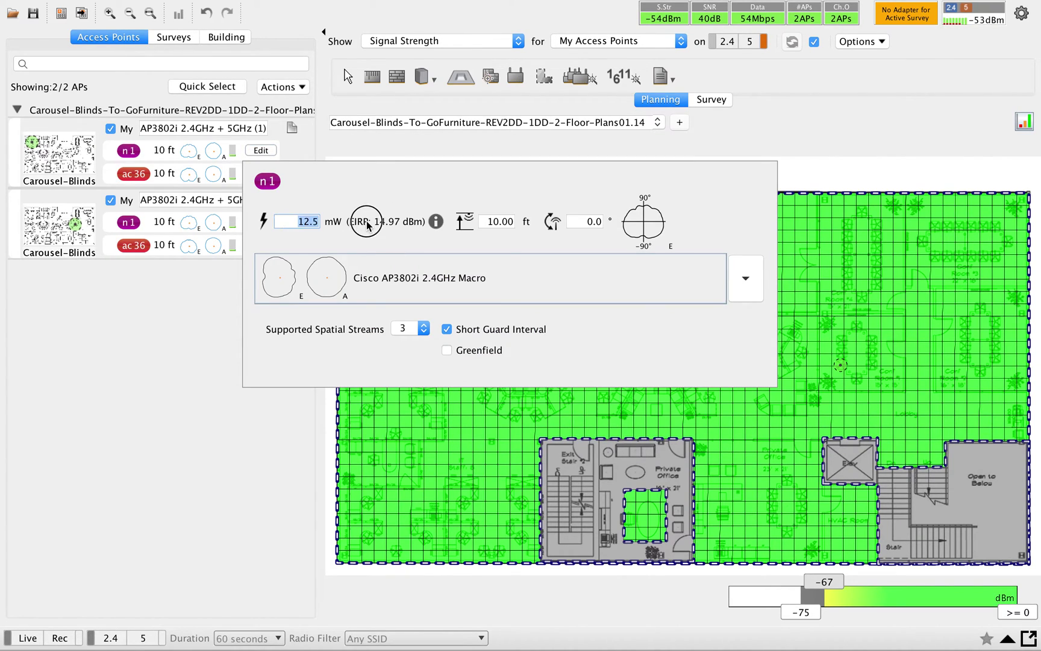
pyautogui.write('3.13')
pyautogui.press('Return')
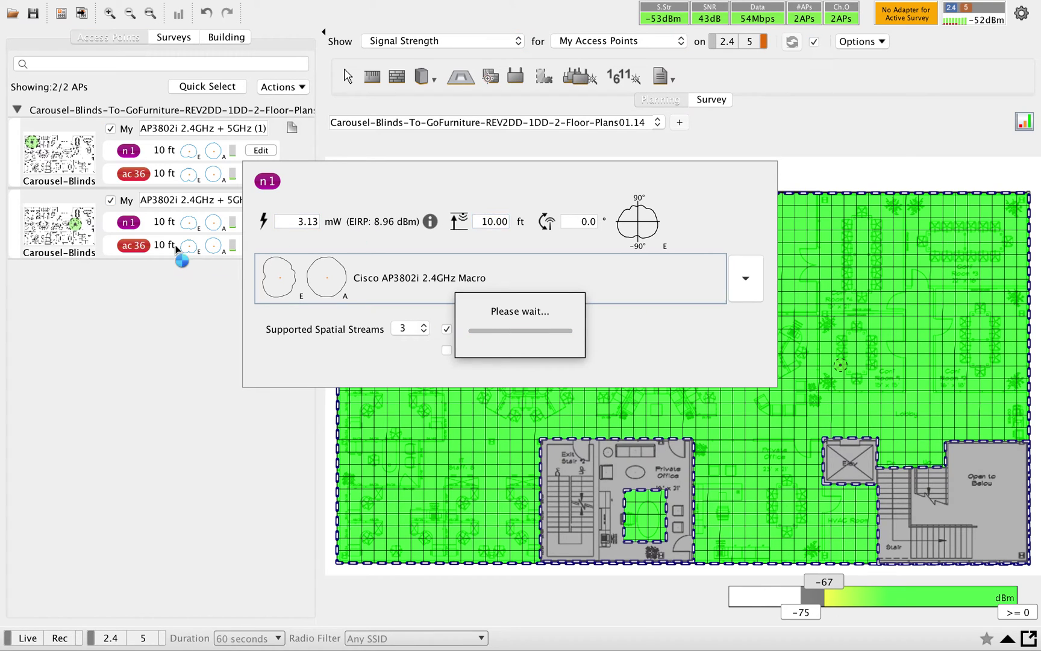
pyautogui.click(196, 198)
pyautogui.click(260, 174)
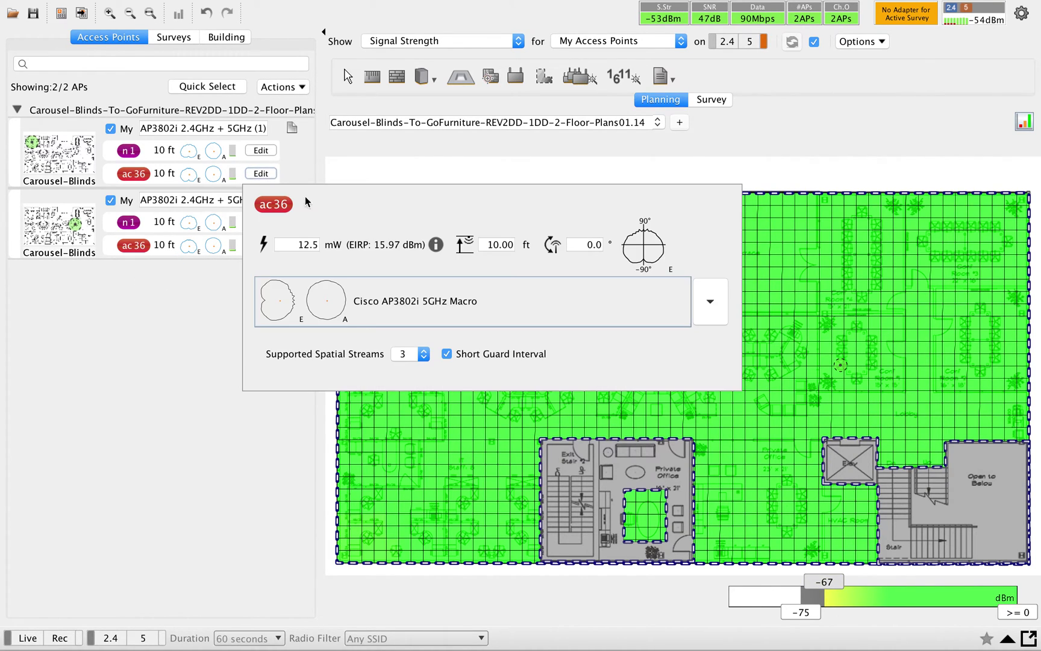
pyautogui.doubleClick(293, 251)
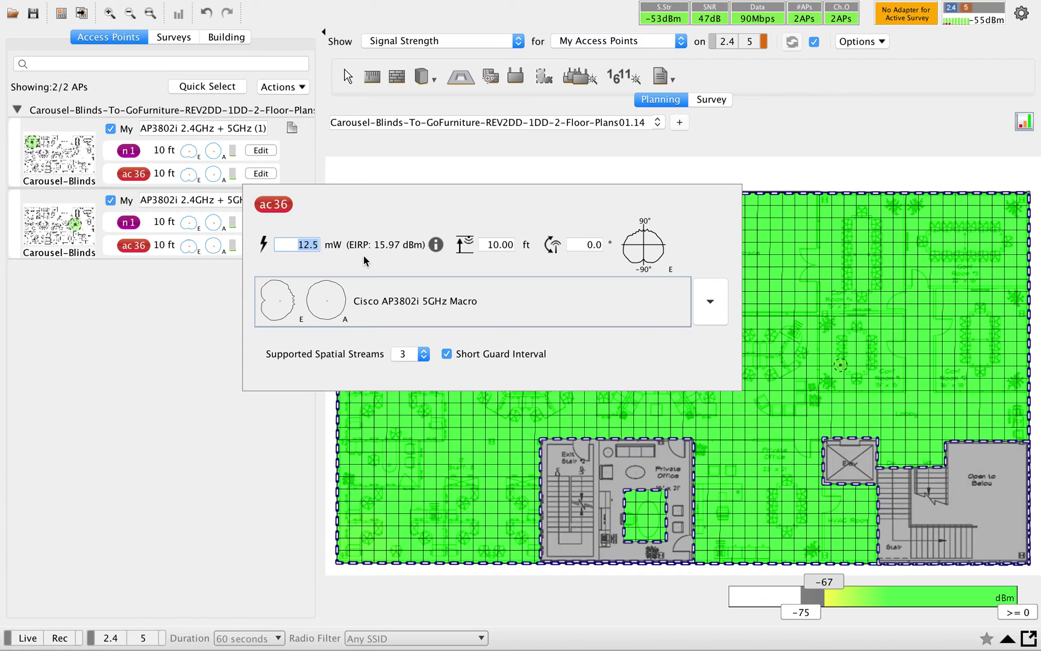
pyautogui.write('5')
pyautogui.press('Return')
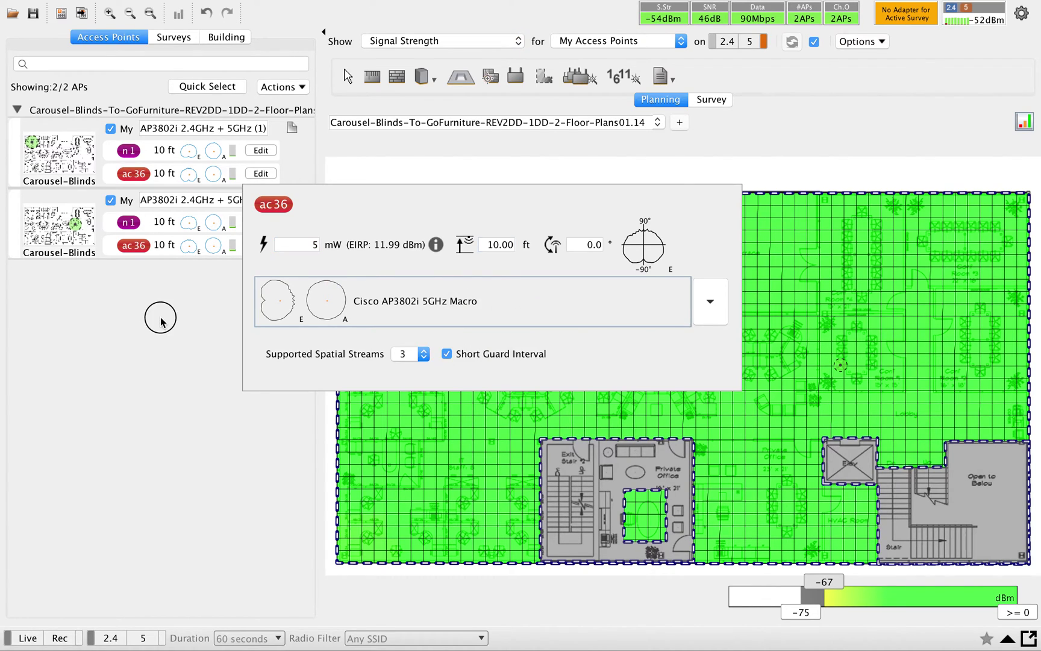
pyautogui.click(379, 391)
# - Lower the second AP's 2.4 GHz radio to 3.13 mW and its 5 GHz radio to 5 mW
pyautogui.click(266, 223)
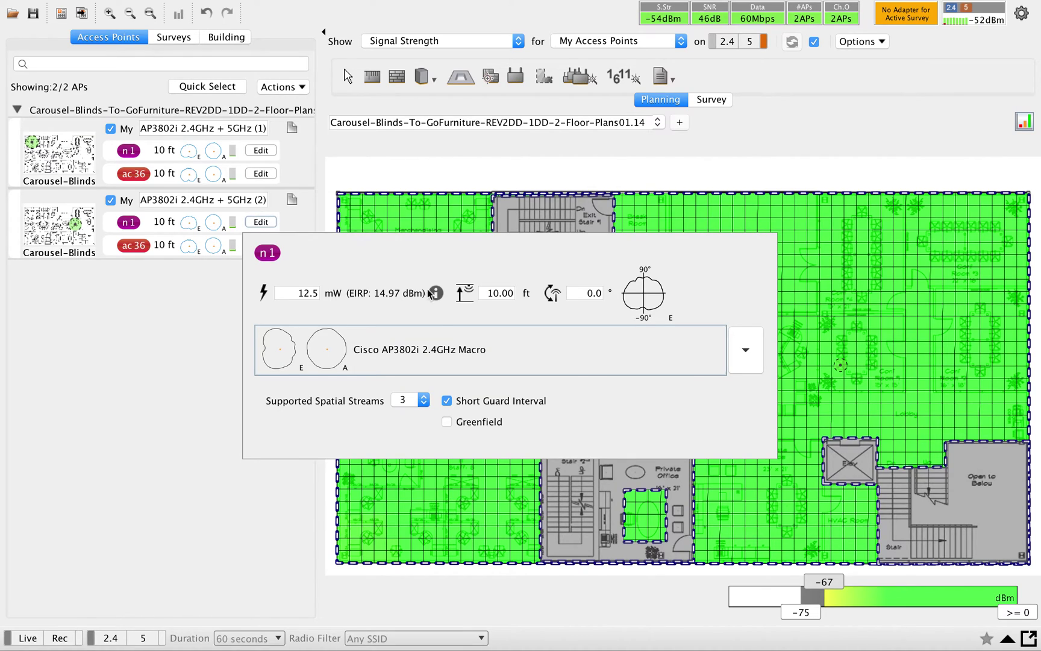
pyautogui.doubleClick(297, 293)
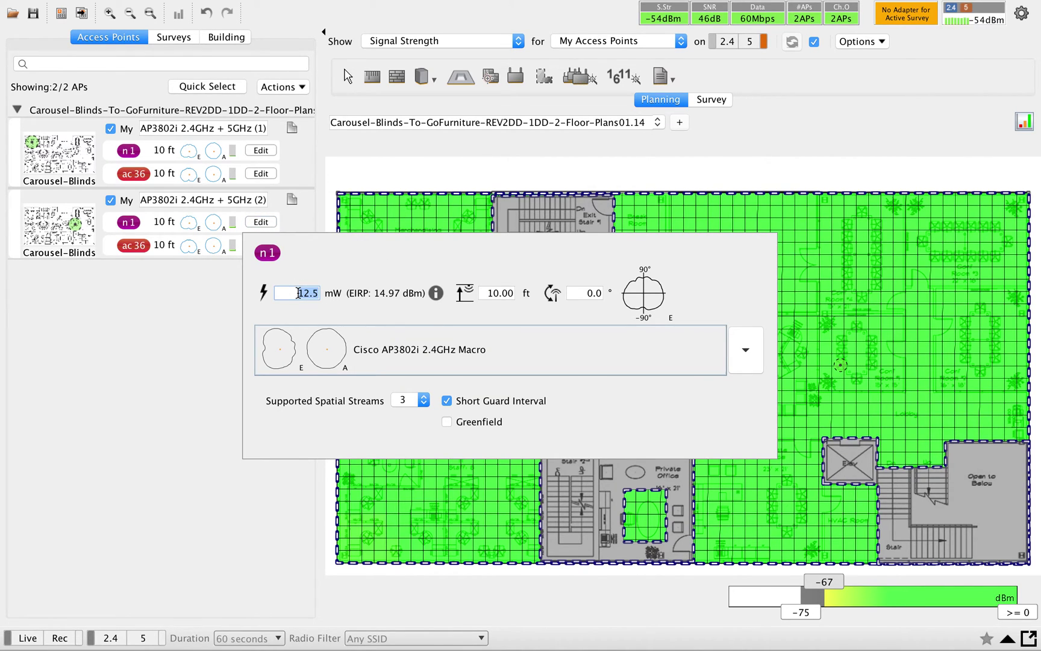
pyautogui.write('3.13')
pyautogui.press('Return')
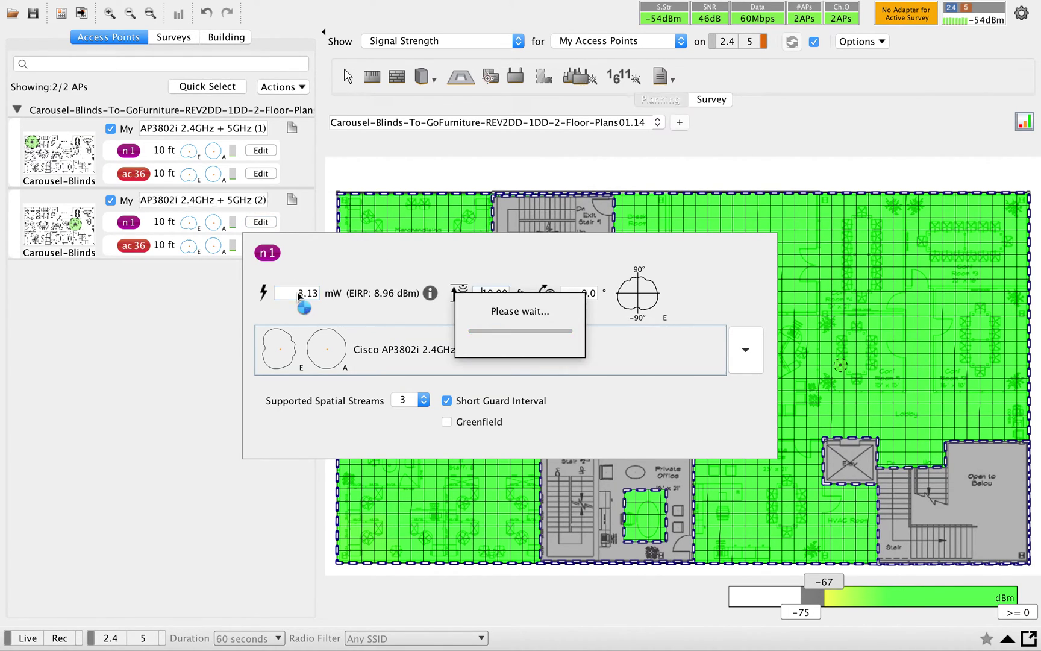
pyautogui.click(211, 330)
pyautogui.click(267, 245)
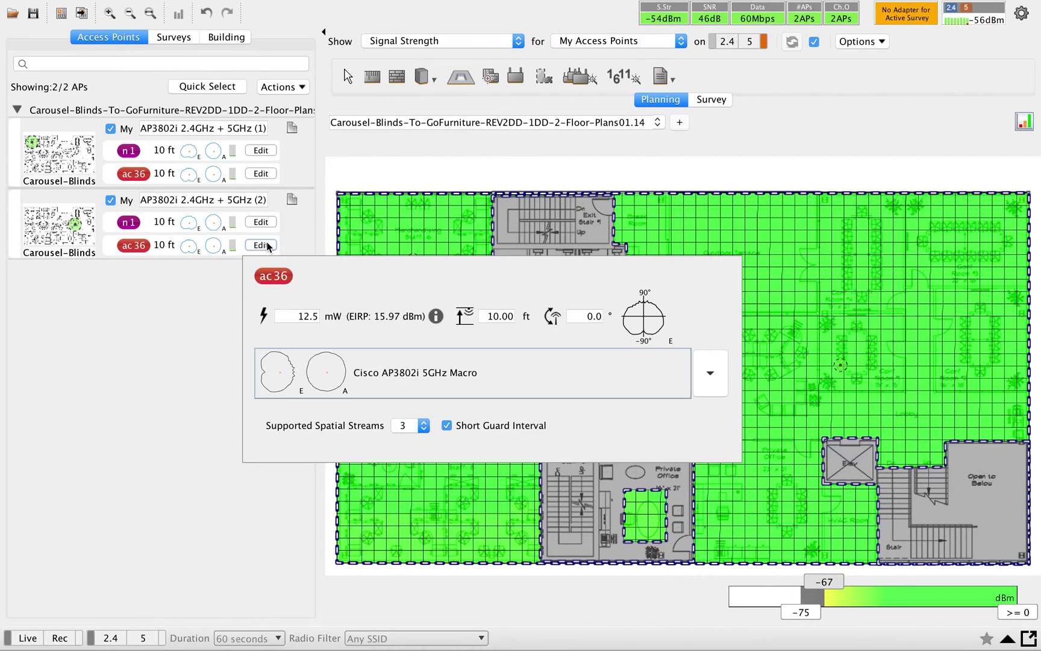
pyautogui.doubleClick(305, 315)
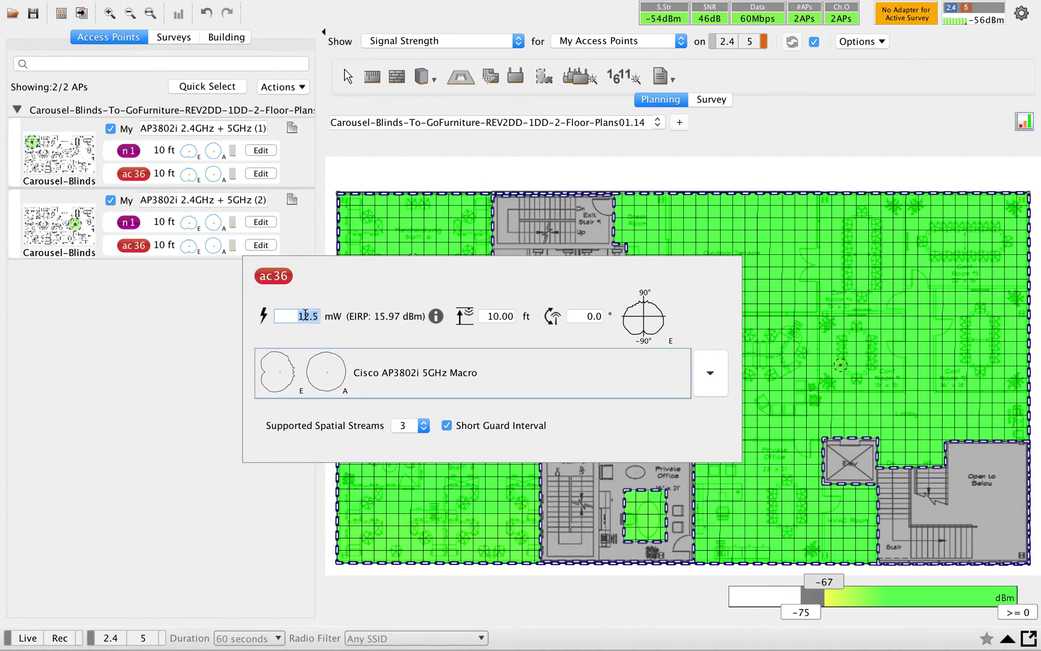
pyautogui.write('5')
pyautogui.press('Tab')
pyautogui.click(185, 357)
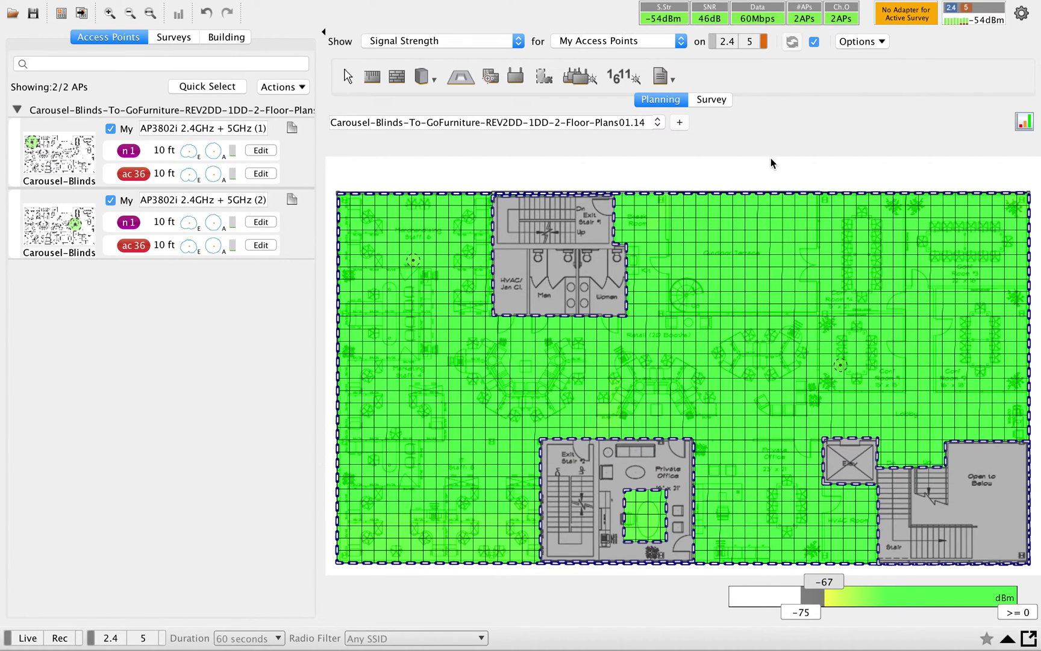
# - In heatmap options, change the adapter from ORiNOCO 802.11n USB to Raw Measurements
pyautogui.click(881, 41)
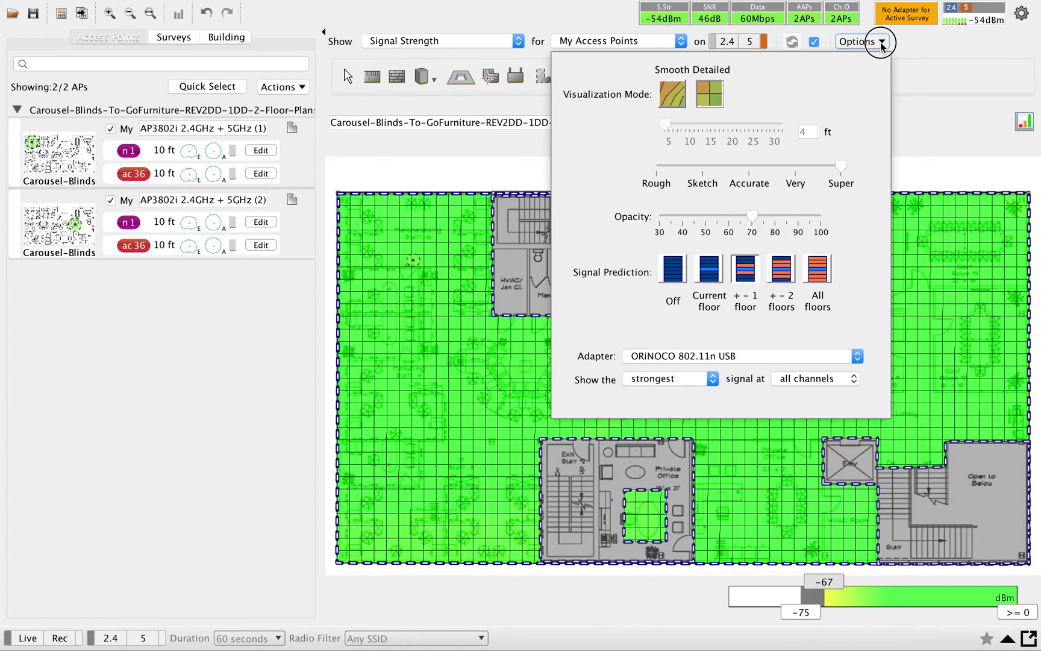
pyautogui.click(857, 358)
pyautogui.scroll(10, 772, 391)
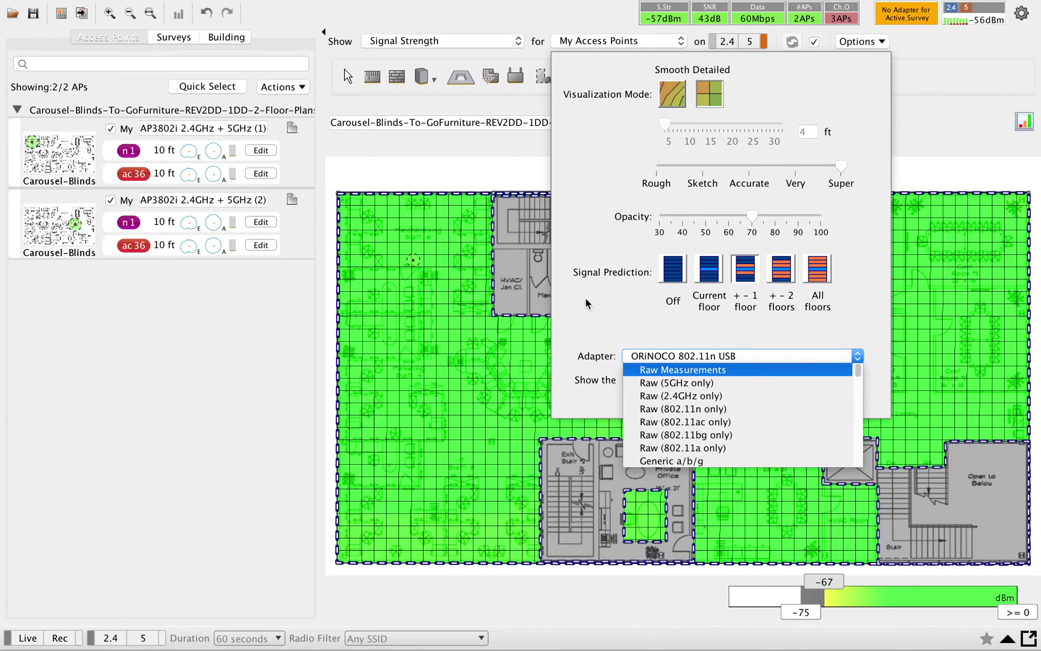
pyautogui.click(681, 371)
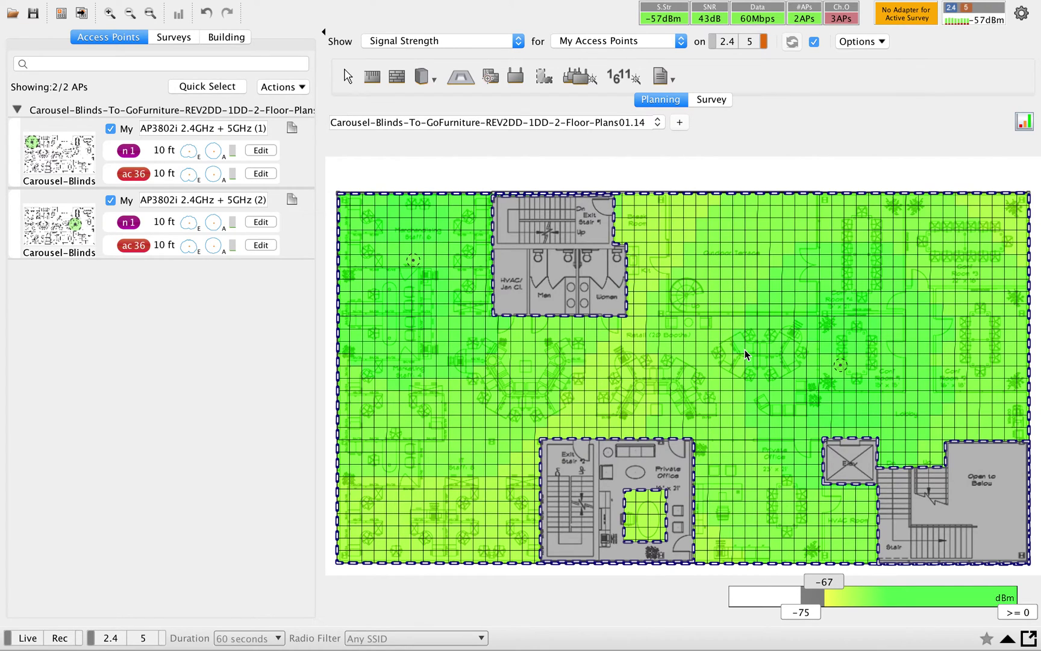
# - Switch the heatmap's adapter in Options back to ORiNOCO 802.11n USB
pyautogui.moveTo(745, 351)
pyautogui.moveTo(760, 290)
pyautogui.click(860, 41)
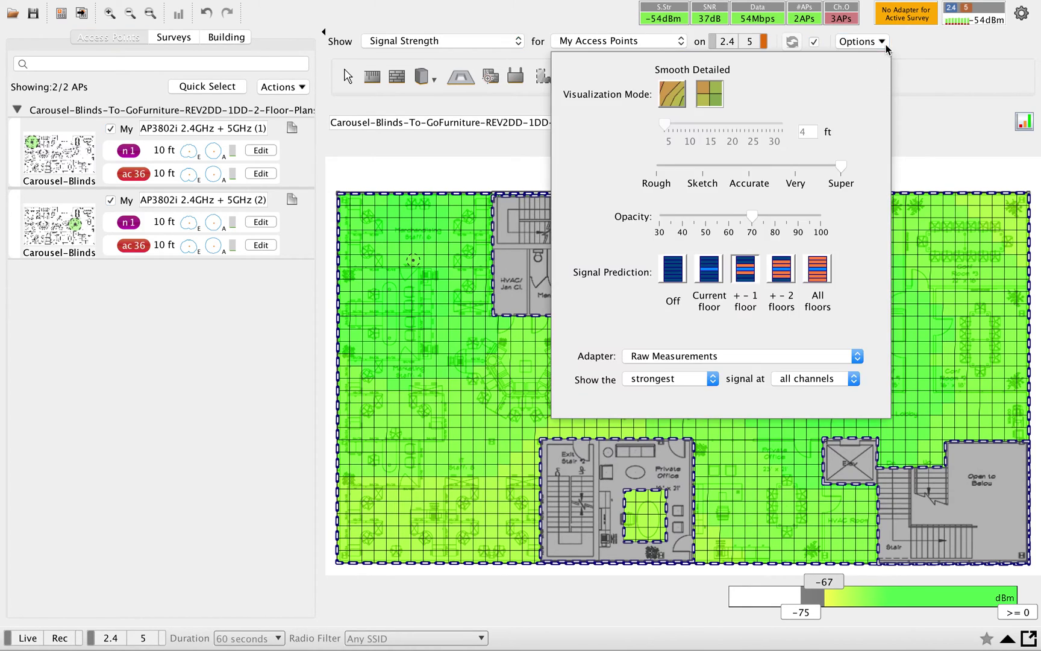
pyautogui.click(857, 356)
pyautogui.scroll(-10, 783, 420)
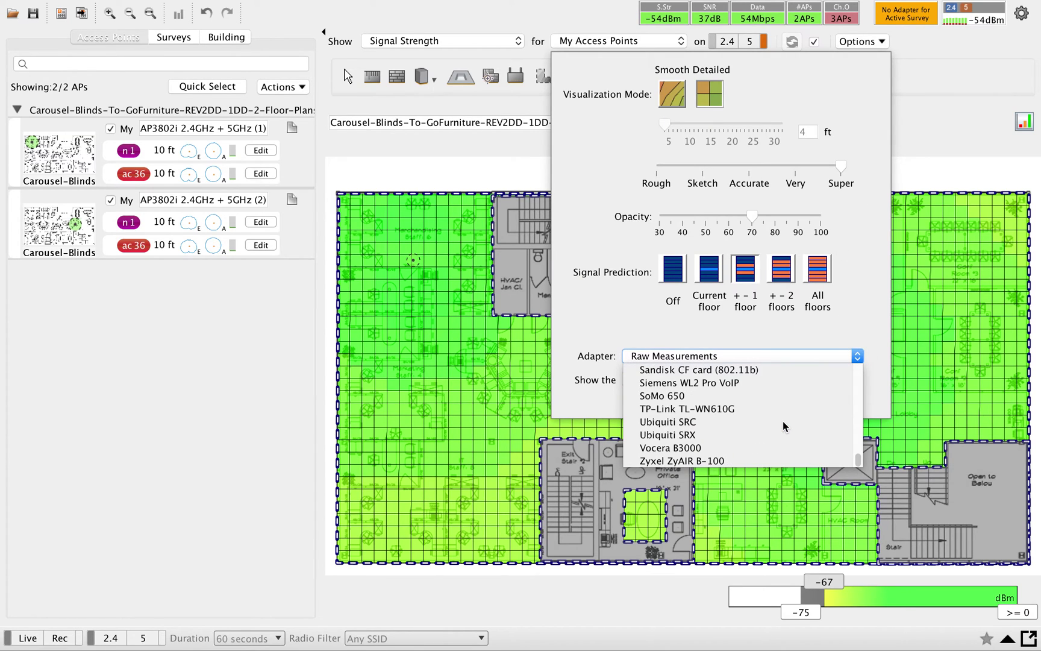
pyautogui.scroll(10, 760, 388)
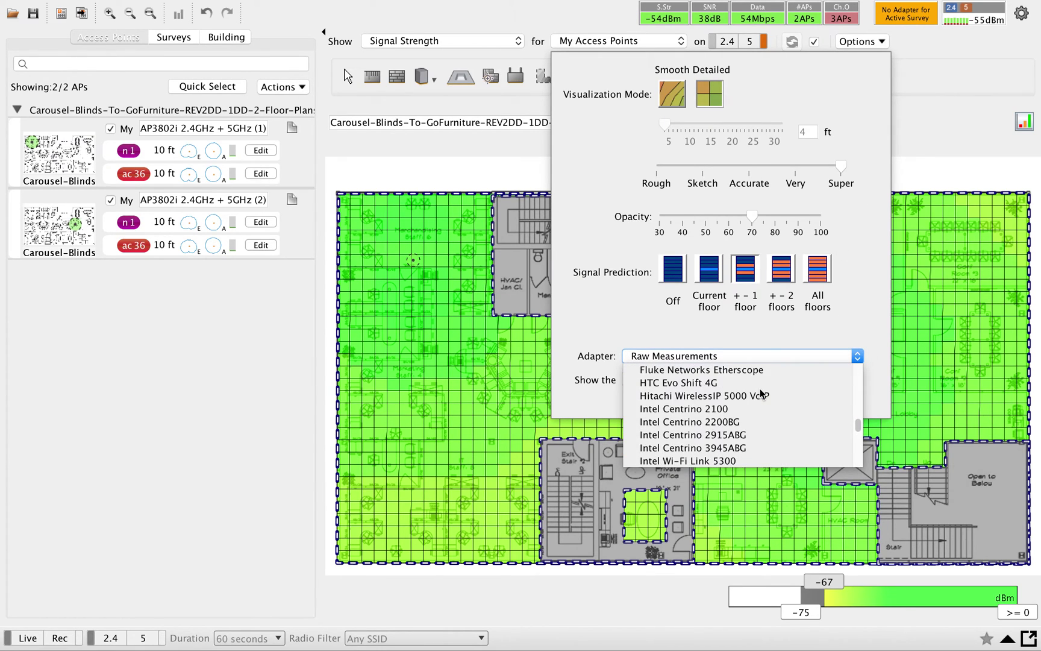
pyautogui.scroll(8, 760, 392)
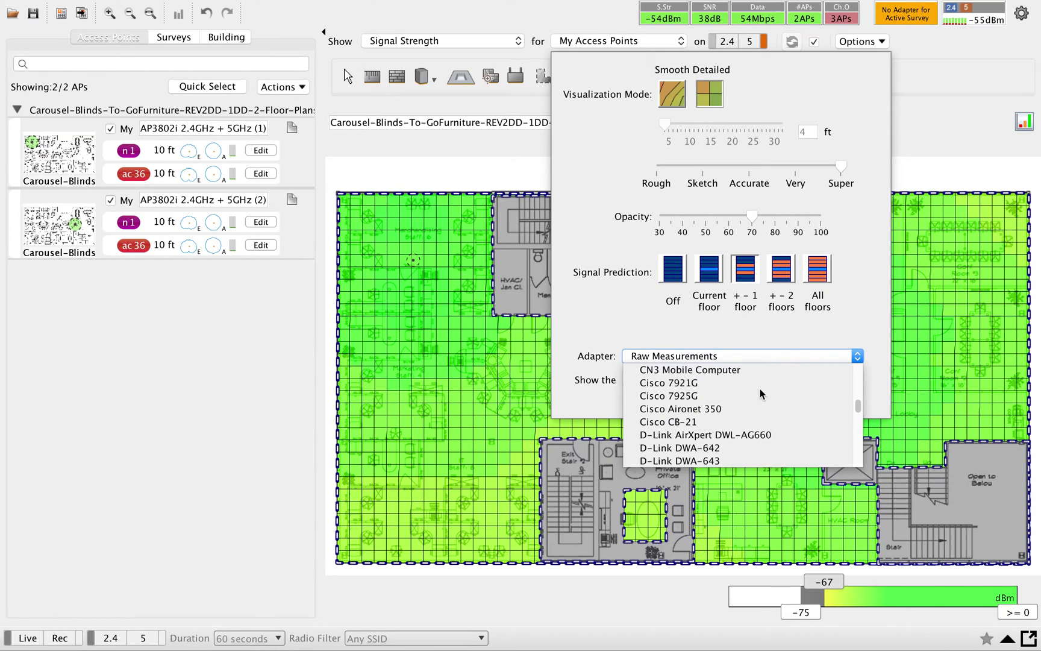
pyautogui.scroll(2, 760, 388)
pyautogui.scroll(-12, 759, 388)
pyautogui.scroll(2, 760, 389)
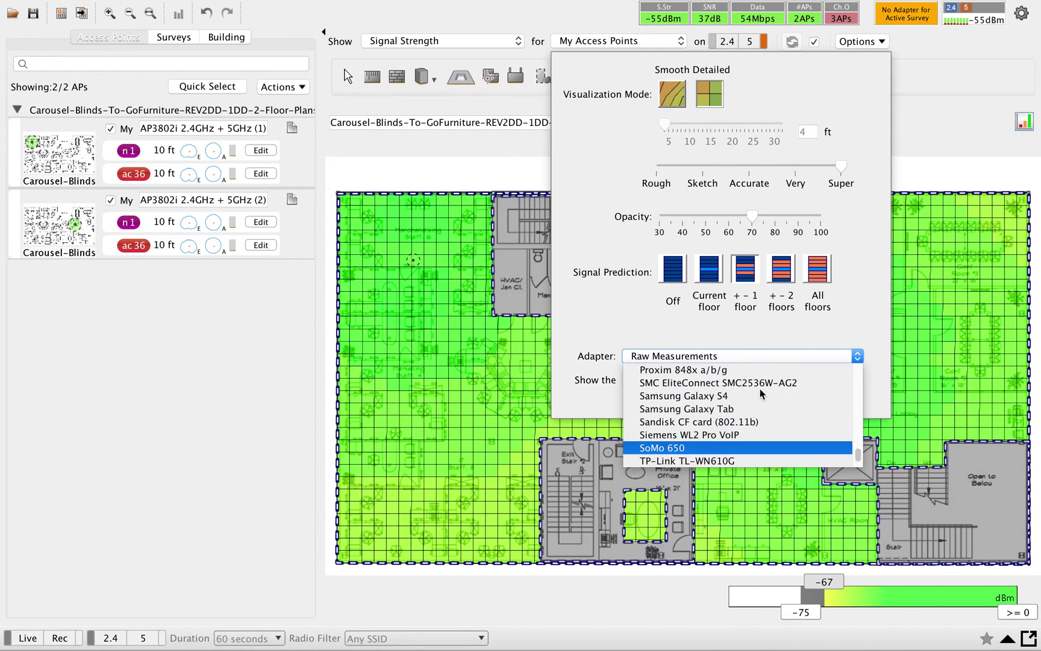
pyautogui.scroll(3, 760, 388)
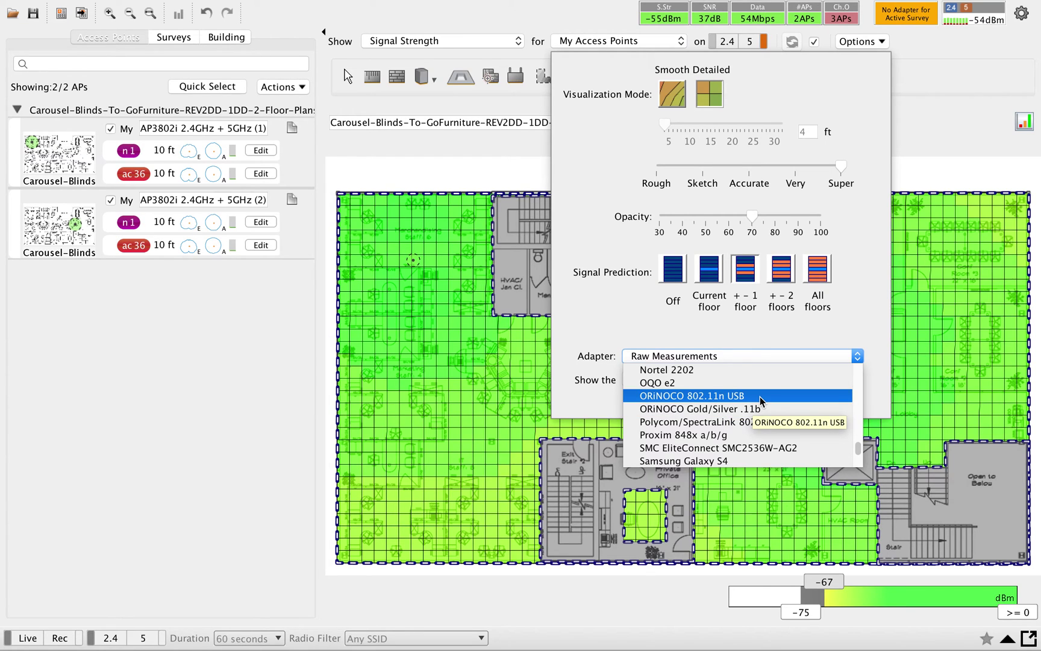
pyautogui.click(759, 396)
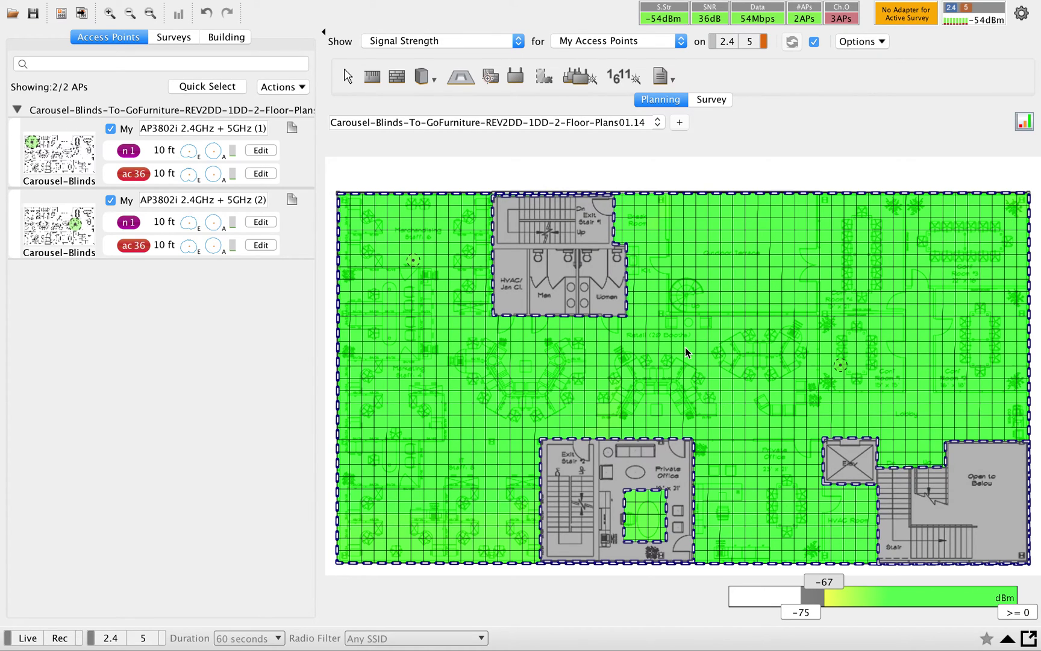
pyautogui.moveTo(685, 349)
# - Set the heatmap Options 'Show the' dropdown to 2nd strongest signal
pyautogui.click(880, 44)
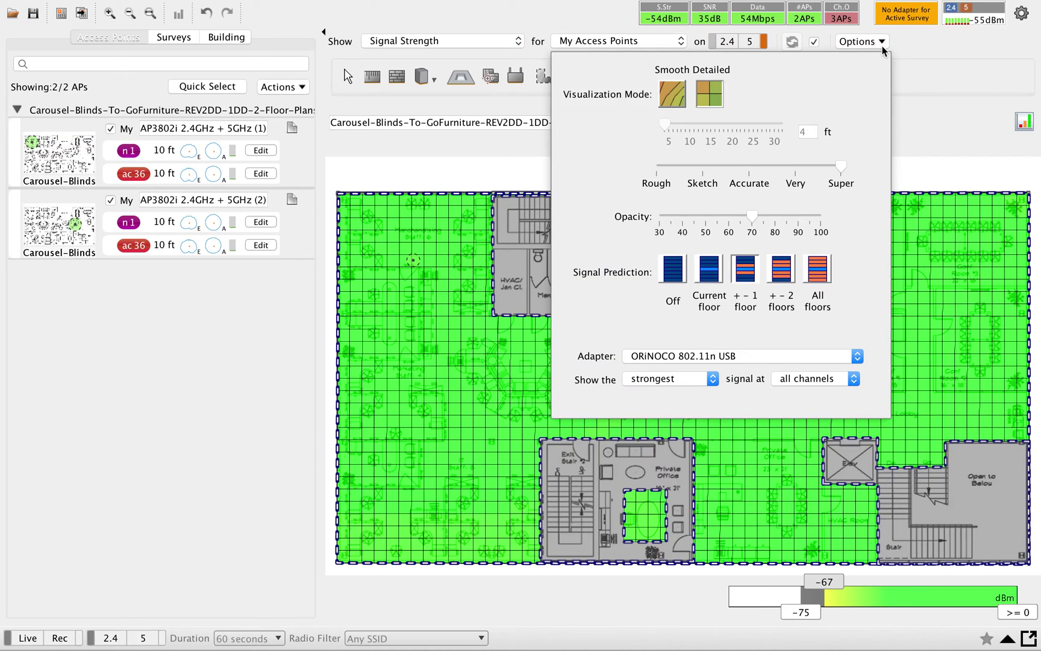
pyautogui.click(712, 379)
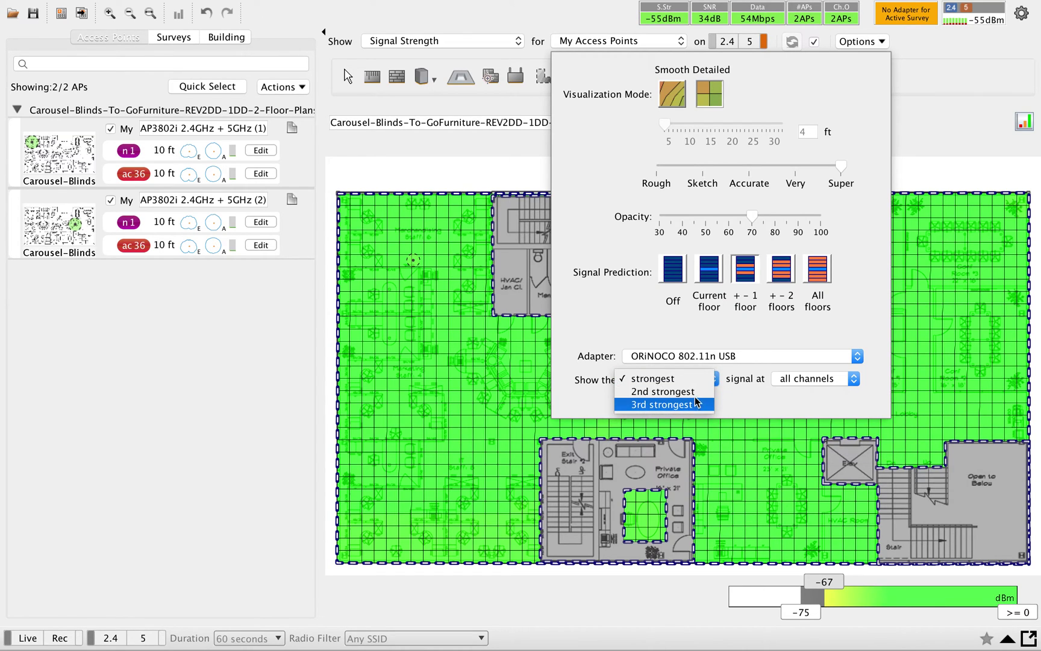
pyautogui.click(699, 394)
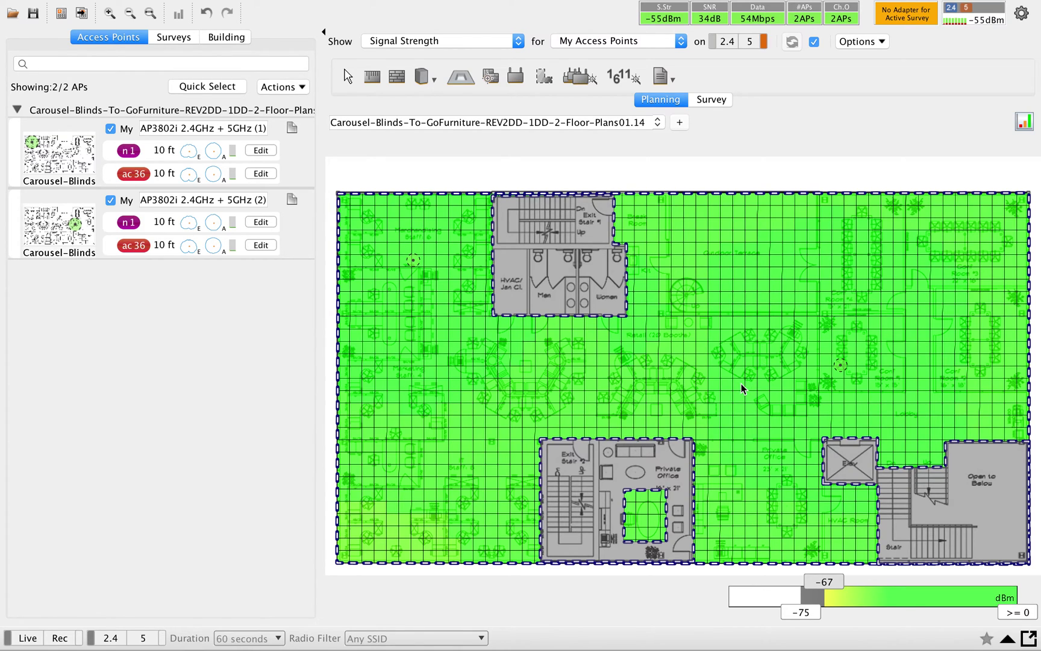
pyautogui.moveTo(740, 383)
pyautogui.moveTo(386, 522)
pyautogui.moveTo(768, 415)
pyautogui.moveTo(794, 342)
pyautogui.moveTo(836, 273)
pyautogui.moveTo(784, 241)
pyautogui.moveTo(653, 527)
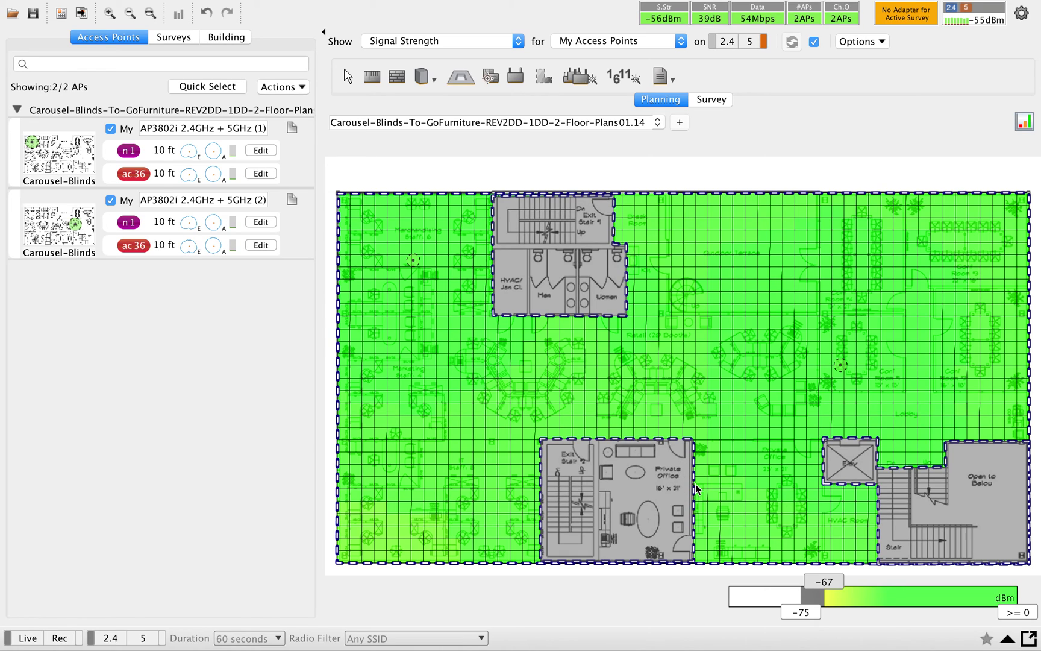
# - Drag the area's corners left and down to form a diagonal edge over Exit Stair 2
pyautogui.click(648, 438)
pyautogui.click(545, 75)
pyautogui.moveTo(694, 502); pyautogui.dragTo(600, 449)
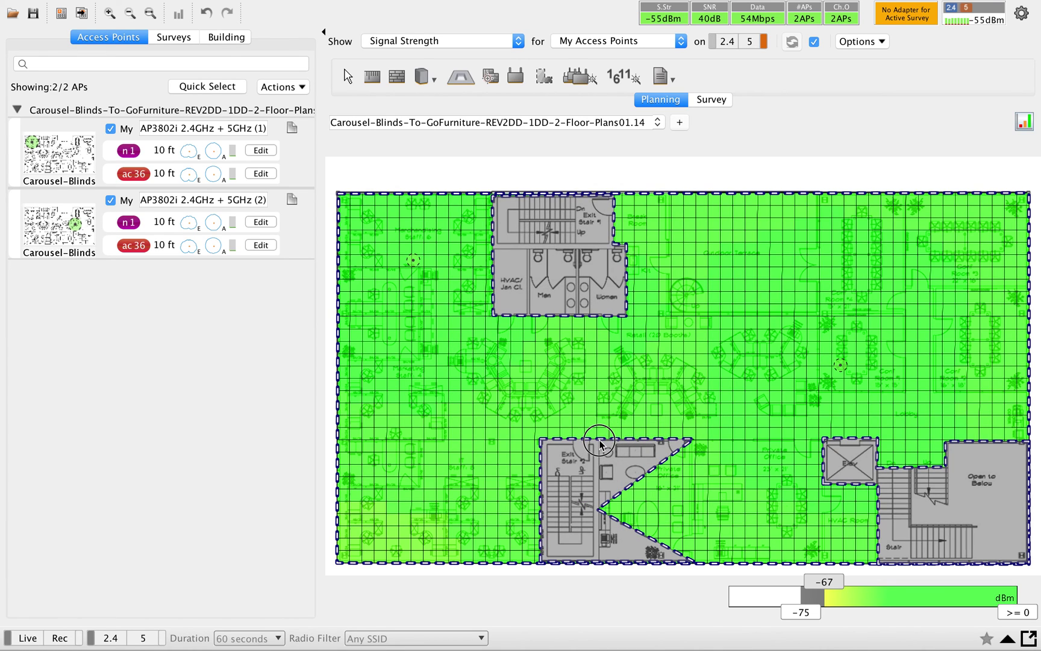
pyautogui.moveTo(691, 439); pyautogui.dragTo(599, 440)
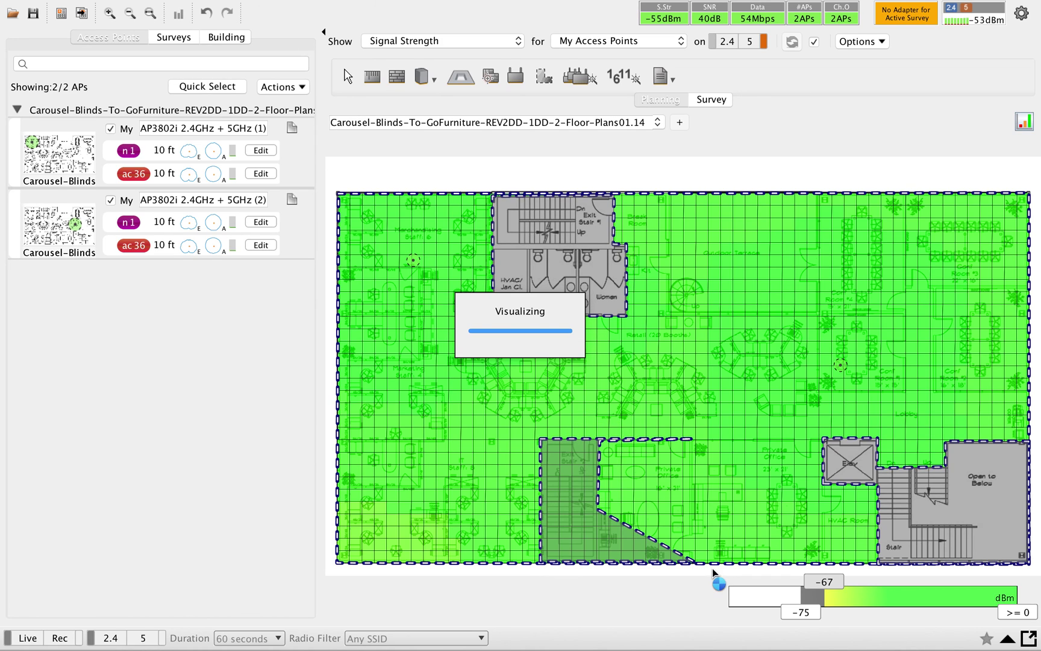